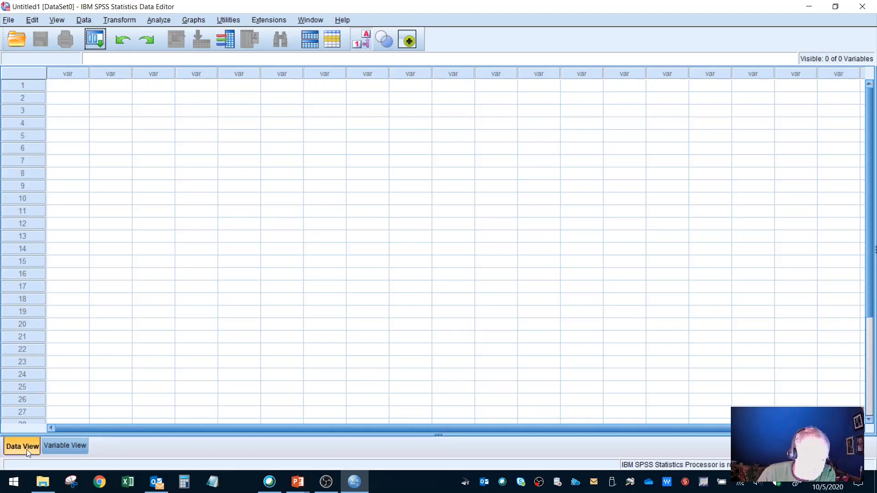
Look at the empty dataset's Variable View, and return to Data View.
left_click(78, 450)
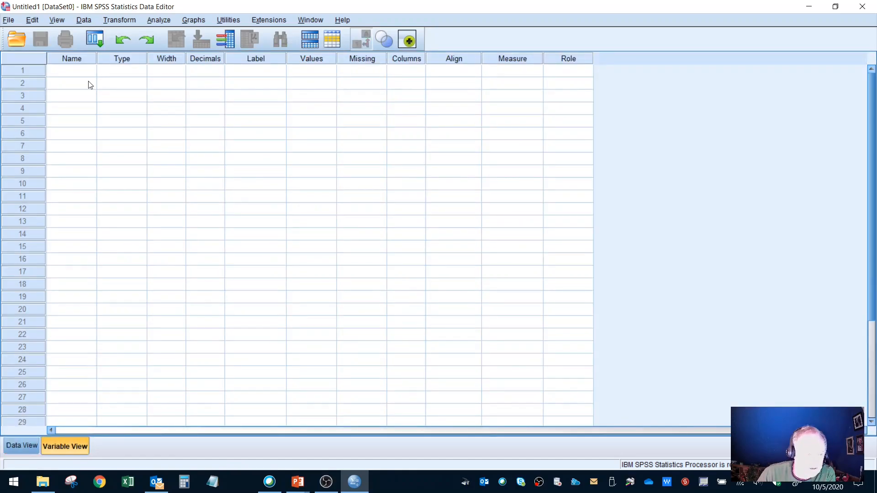
left_click(29, 447)
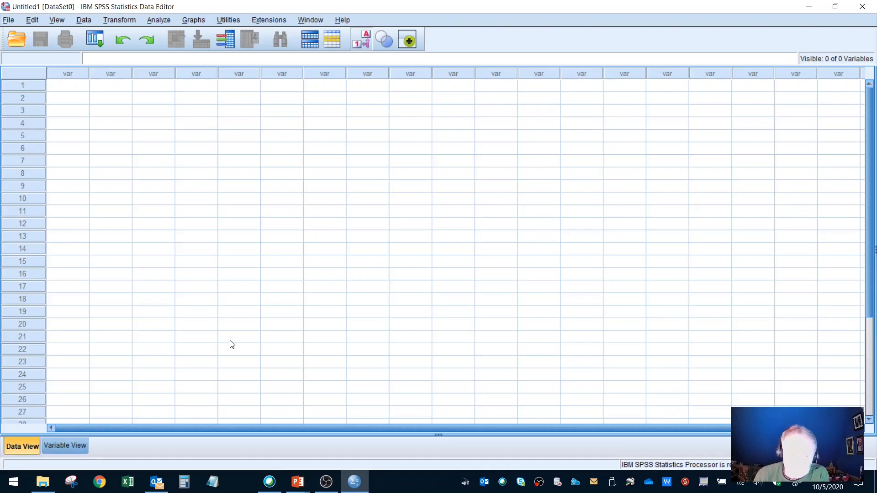
Switch to the PowerPoint presentation with the subject table, collapse its ribbon and shrink its window so the data editor stays visible.
mouse_move(302, 482)
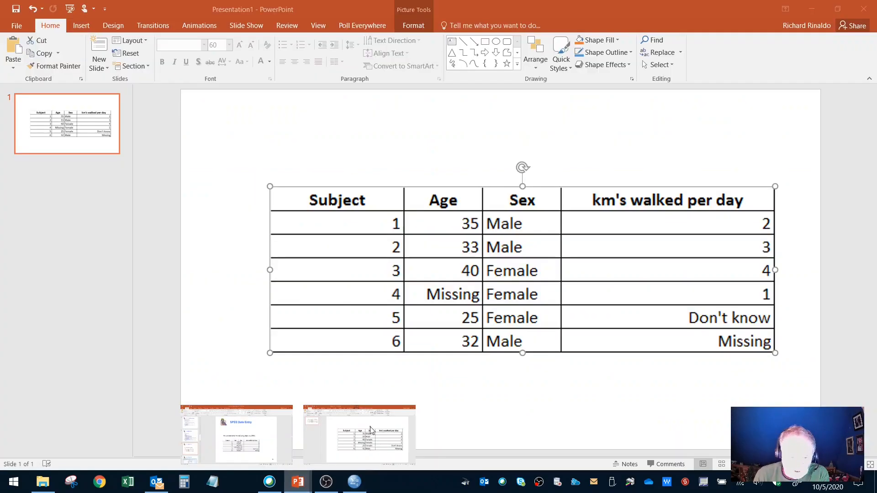
left_click(359, 434)
mouse_move(643, 15)
left_mouse_down()
mouse_move(478, 81)
mouse_move(559, 75)
mouse_move(654, 24)
left_mouse_up()
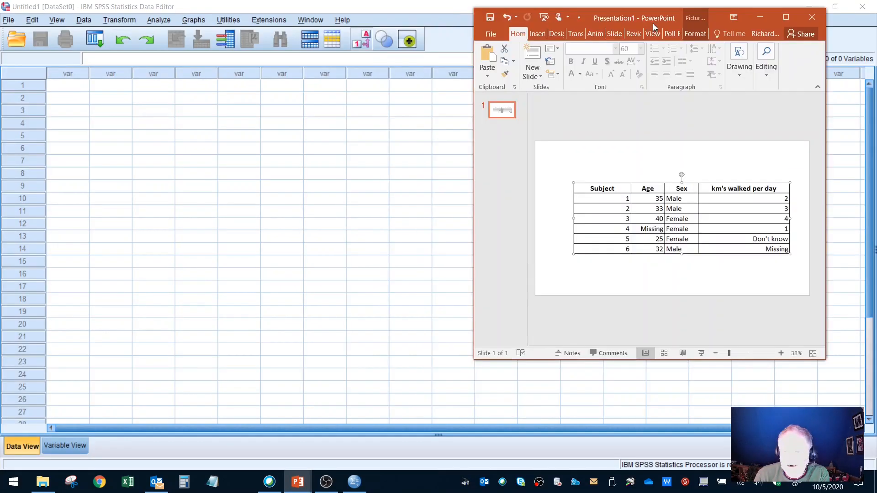
double_click(525, 34)
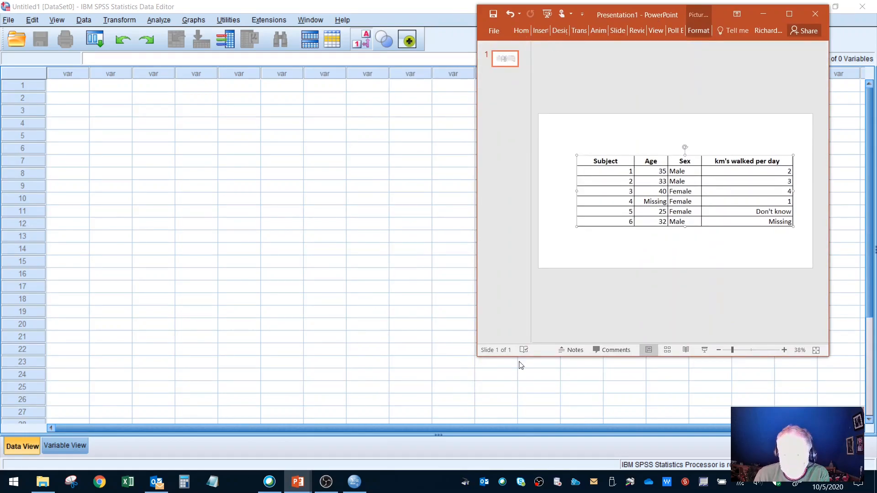
left_click_drag(487, 348, 553, 260)
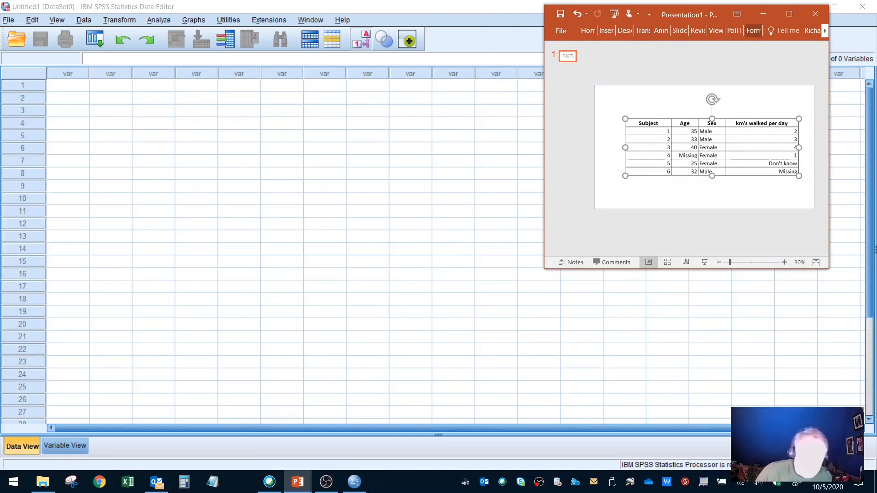
Show the SPSS dataset's Variable View and restore the data editor to a smaller window beside the presentation table.
left_click(76, 443)
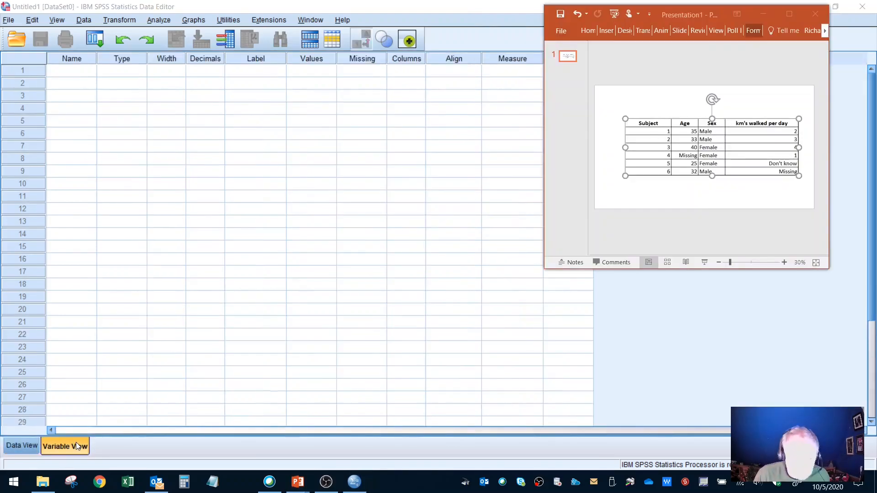
left_click(658, 14)
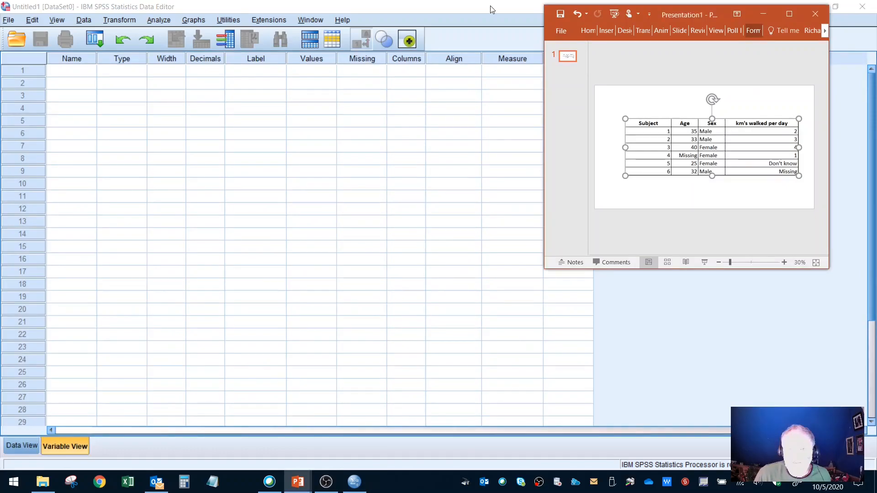
left_click(492, 9)
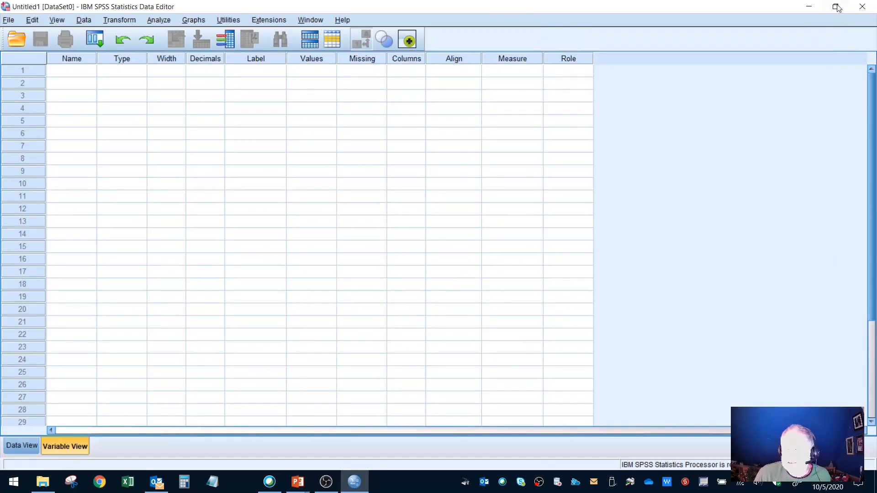
left_click(837, 6)
left_click_drag(451, 87, 395, 19)
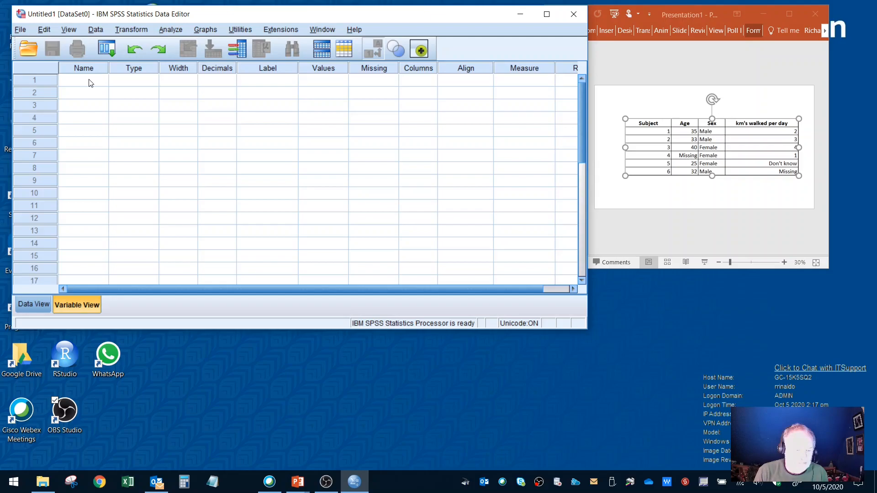
Define the first variable with the name Subject in Variable View, and check its column heading in Data View.
left_click(22, 301)
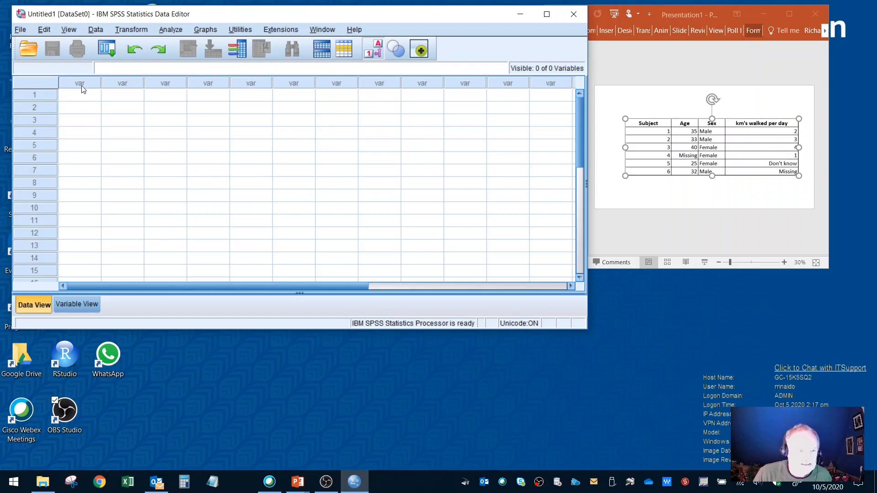
left_click(87, 305)
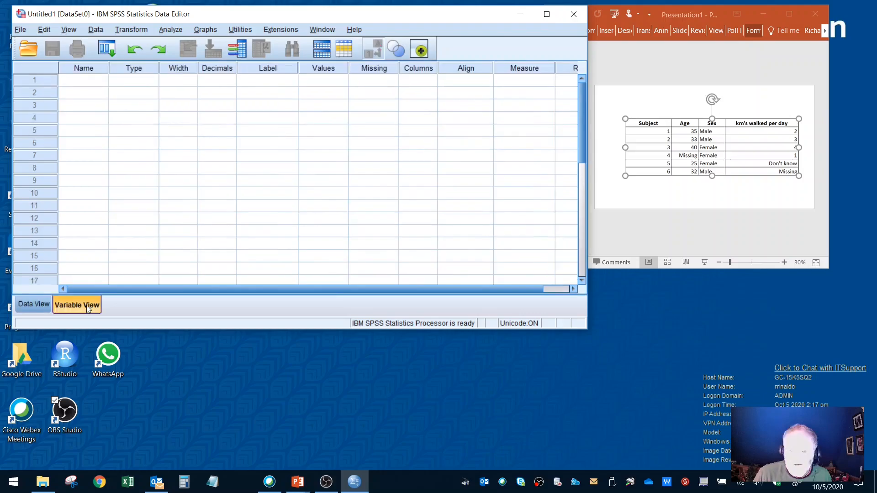
left_click(81, 84)
type("S")
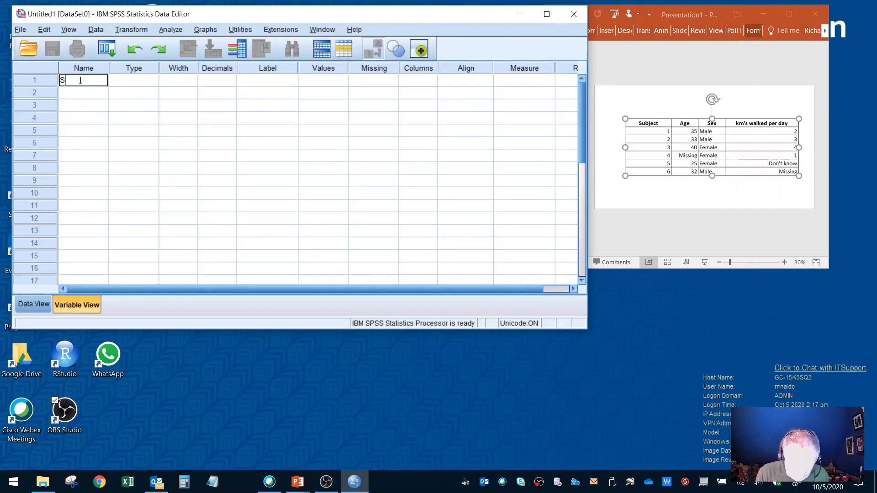
type("ubject")
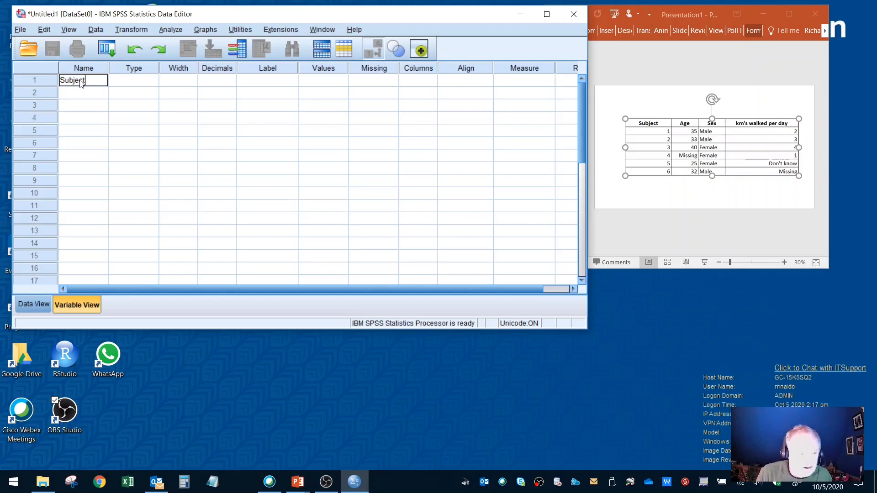
key("Return")
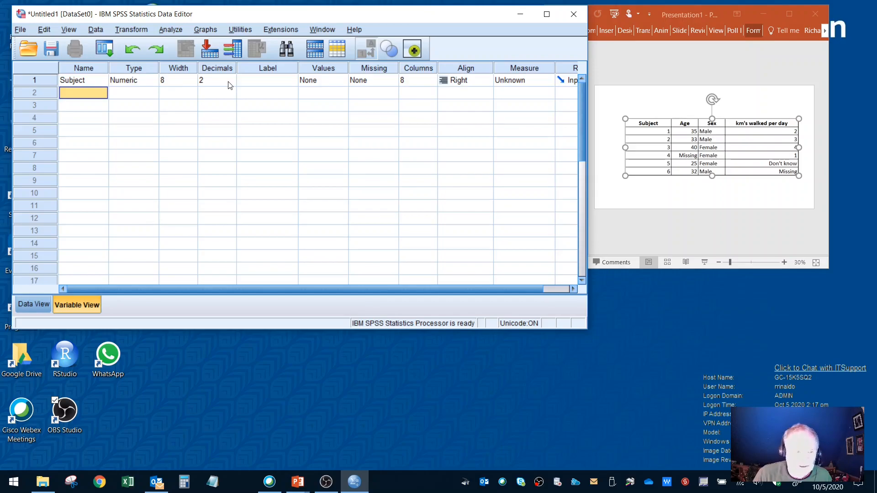
left_click(38, 308)
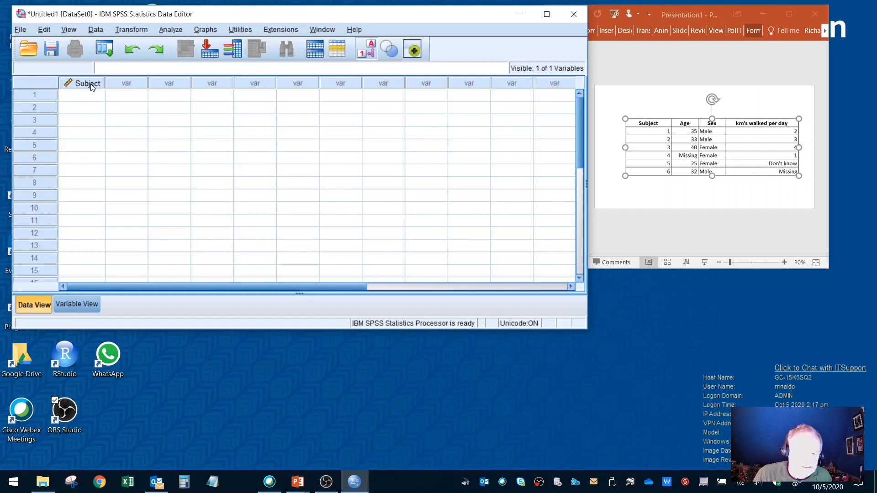
left_click(77, 299)
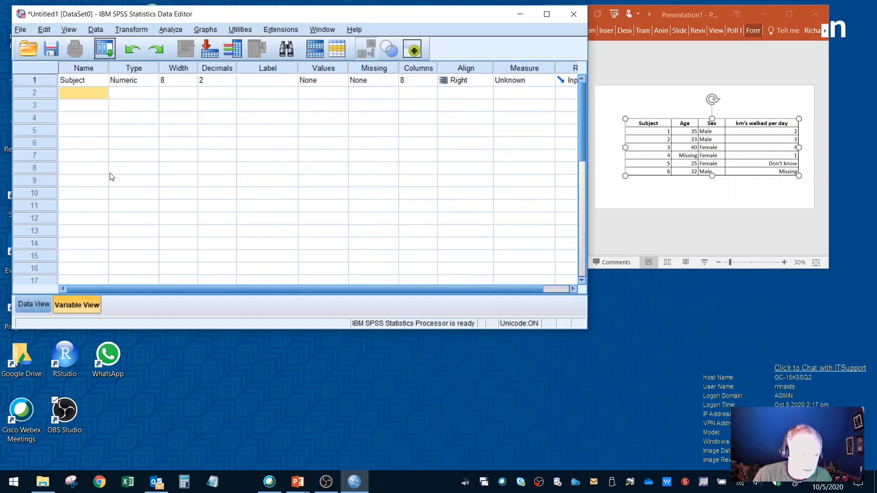
Define the second and third variables in Variable View with the names Age and Sex.
left_click(80, 97)
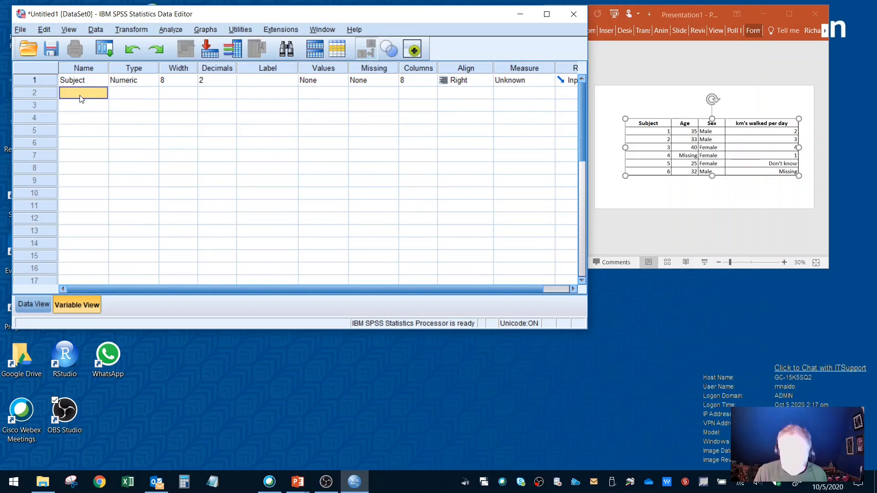
type("Age")
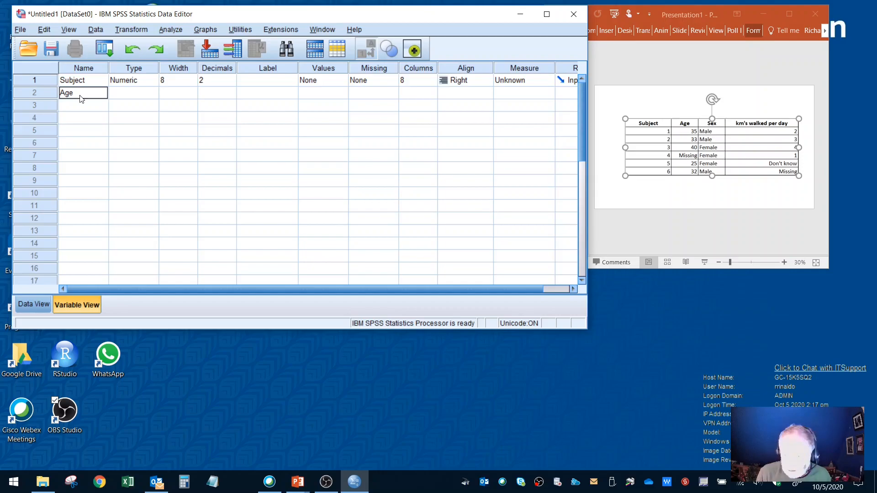
key("Return")
type("Sex")
key("Return")
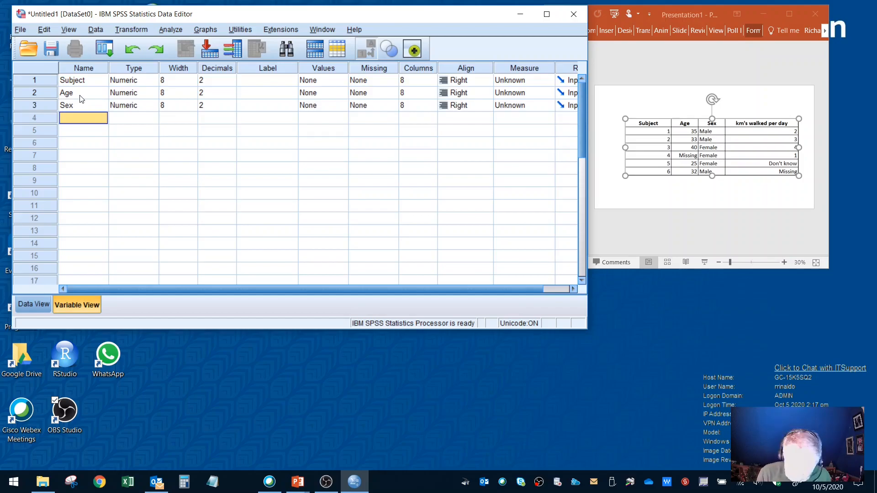
Try to name the fourth variable km's, with an apostrophe.
type("kms")
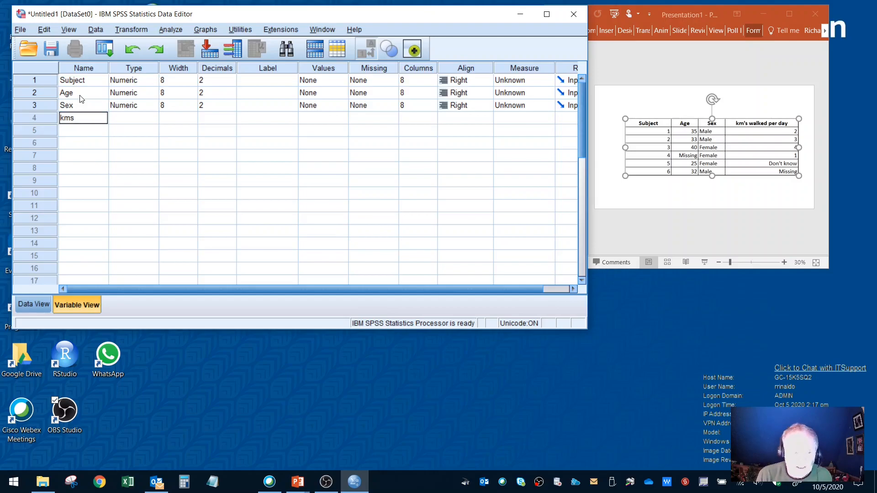
left_click(71, 118)
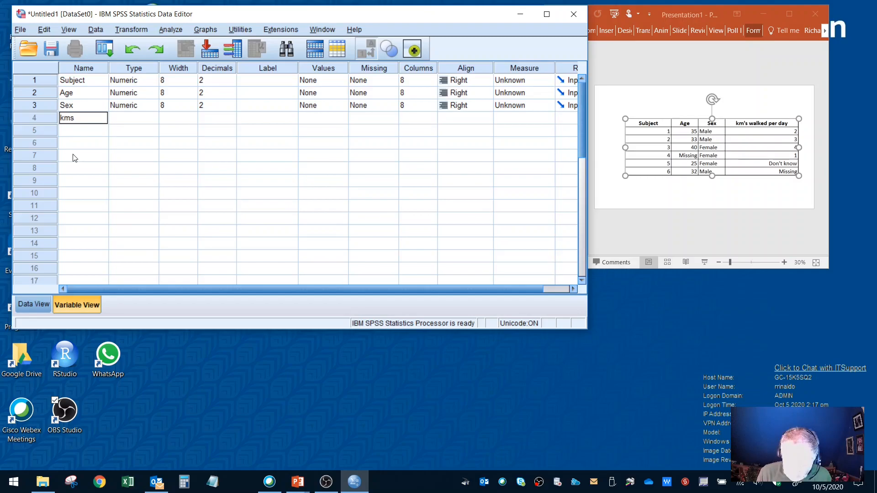
type("'")
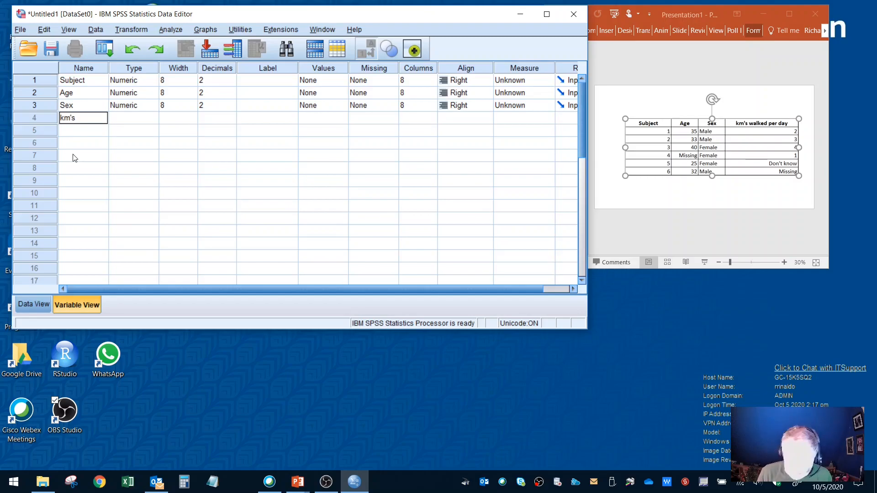
key("Return")
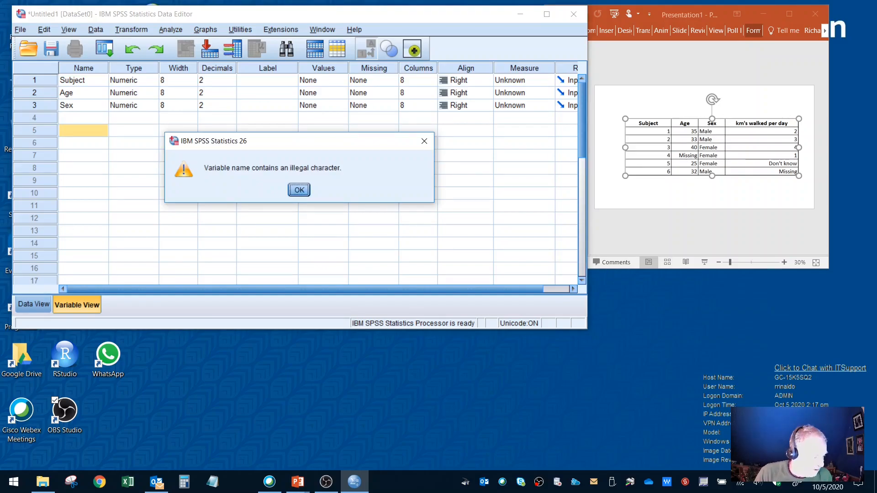
key("alt+Tab")
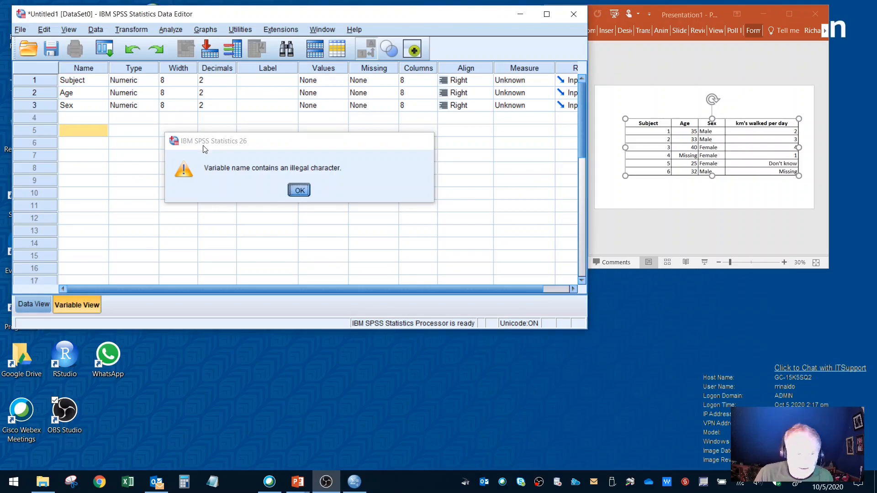
key("Return")
Try to name the fourth variable 1km, starting with a digit.
left_click(75, 119)
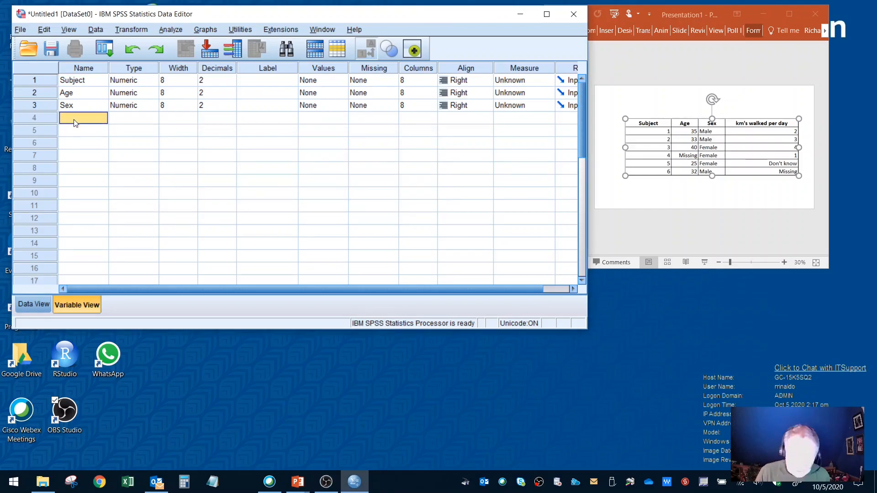
type("1km")
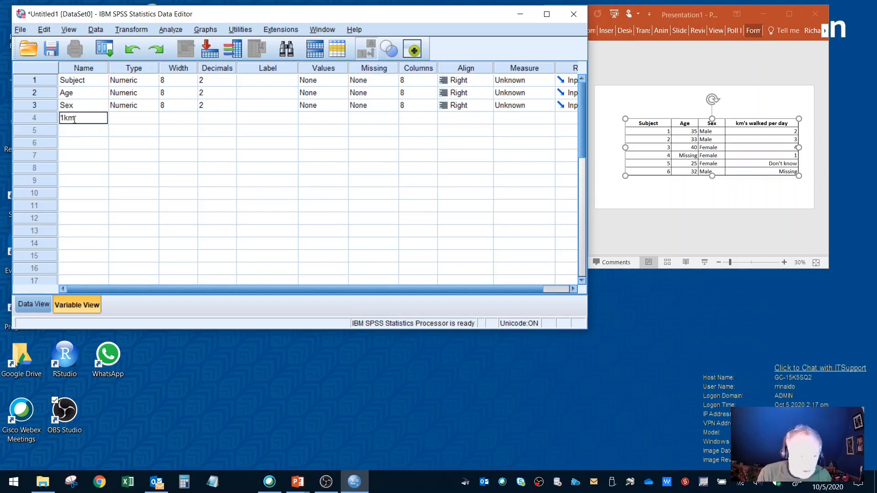
key("Return")
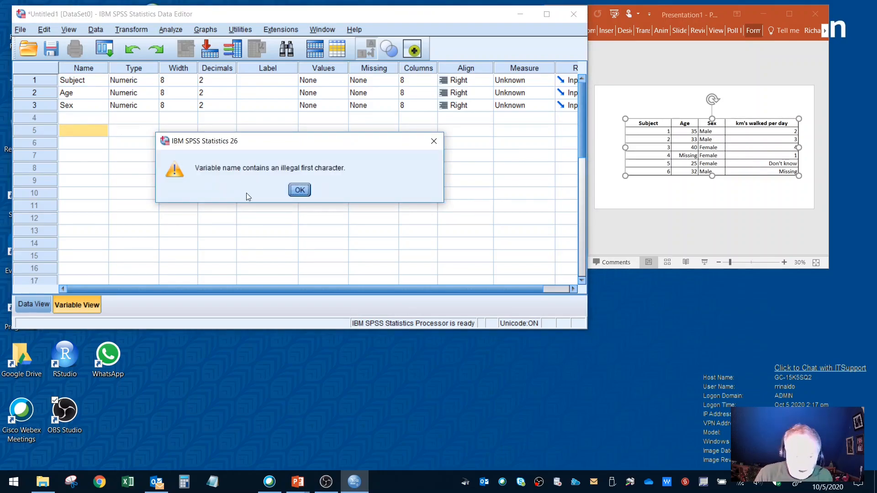
key("Return")
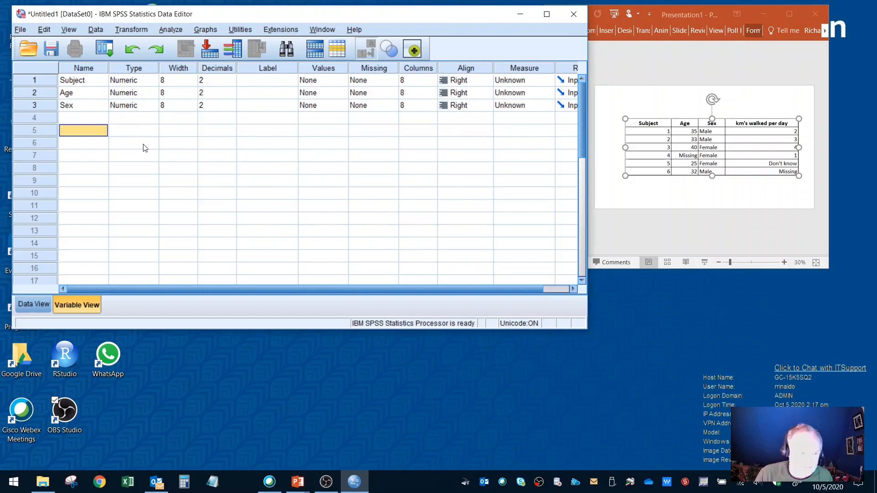
Try to name the fourth variable "kms walked", with a space between the words.
left_click(70, 120)
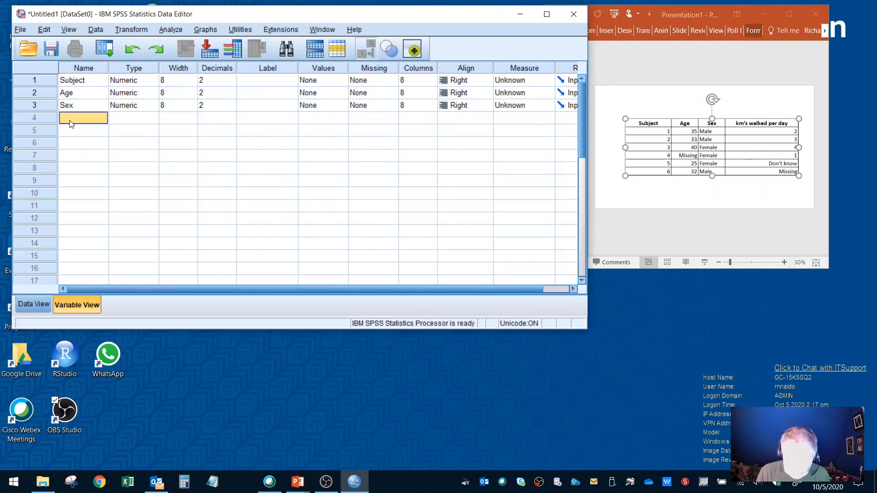
type("kms walked")
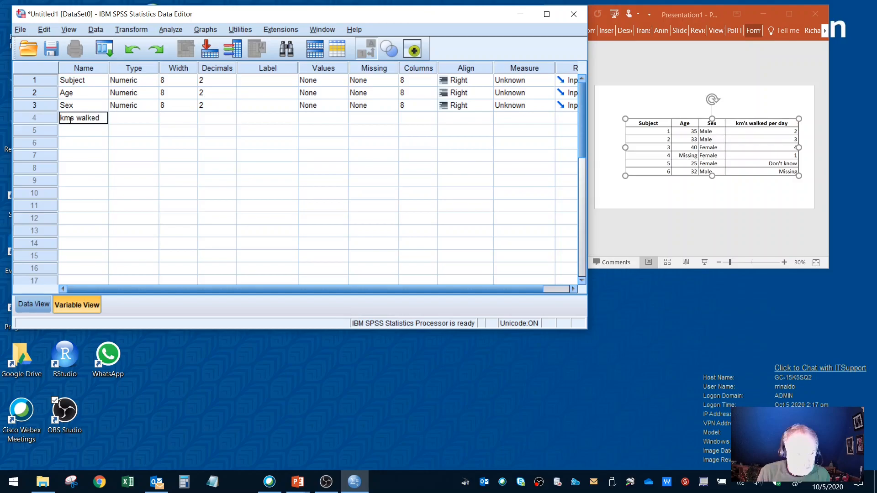
key("Return")
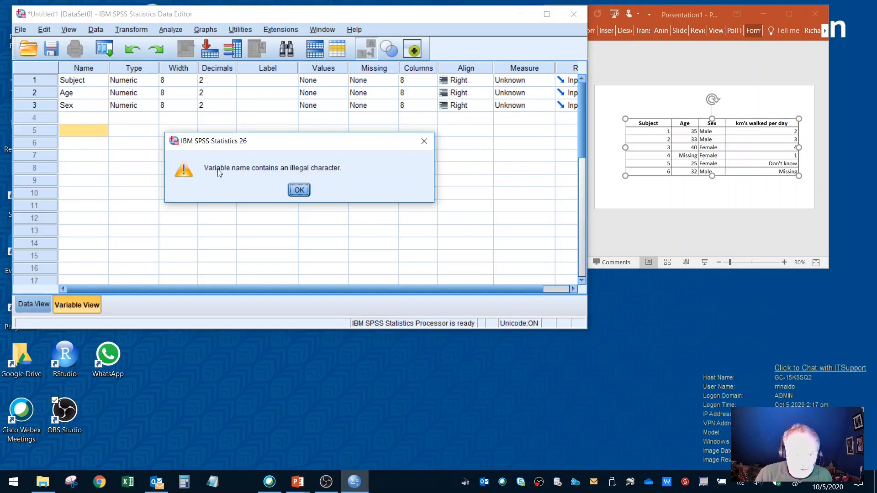
key("Return")
Define the fourth variable in Variable View with the name kms.
left_click(78, 118)
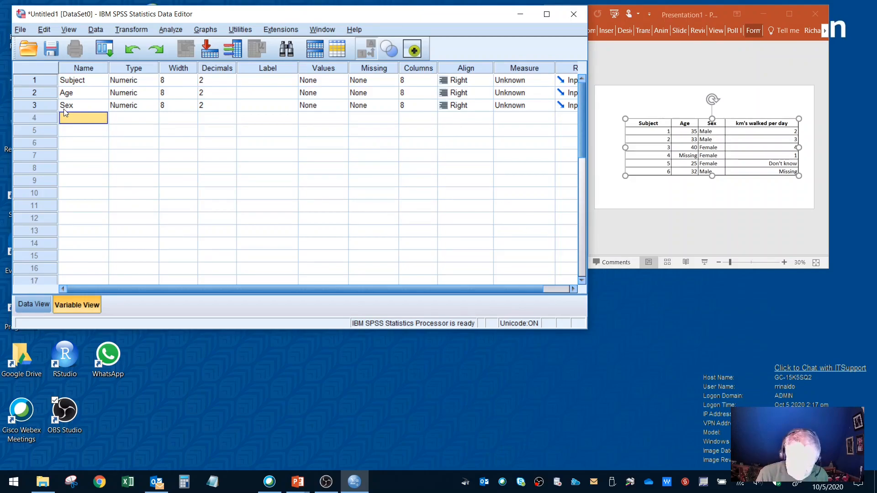
type("kms")
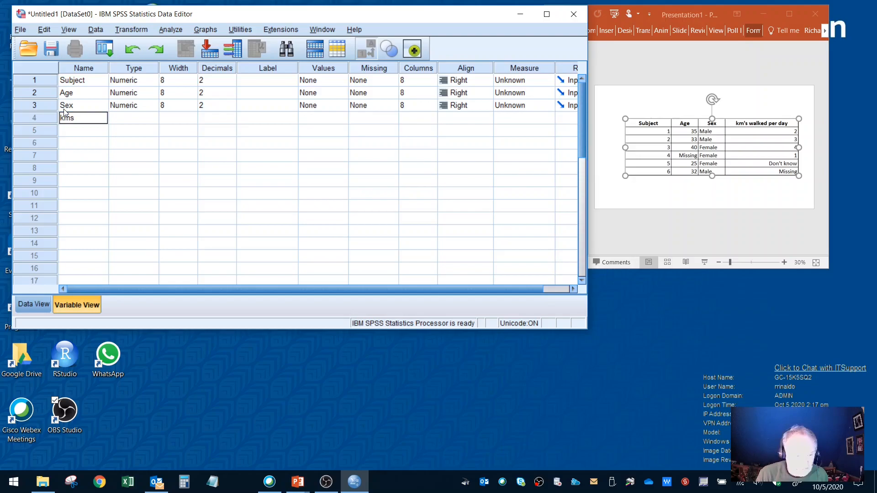
key("Return")
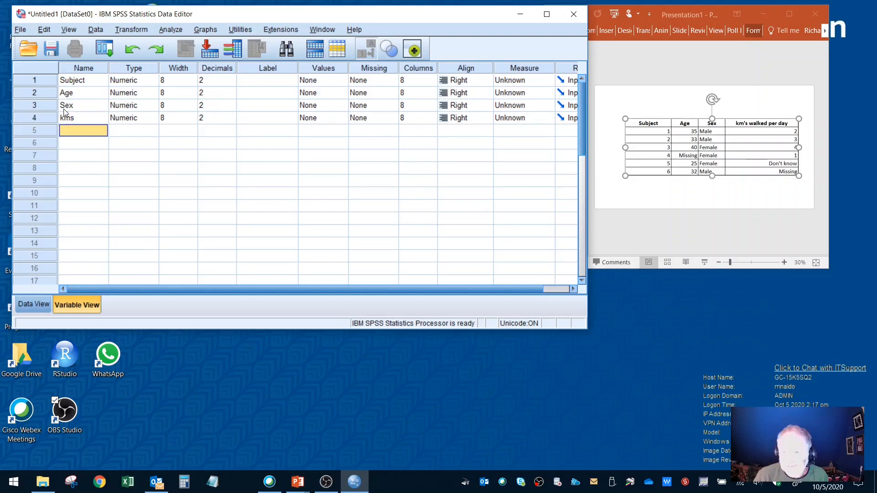
Enter the subject numbers 1 through 6 down the Subject column in Data View.
left_click(35, 303)
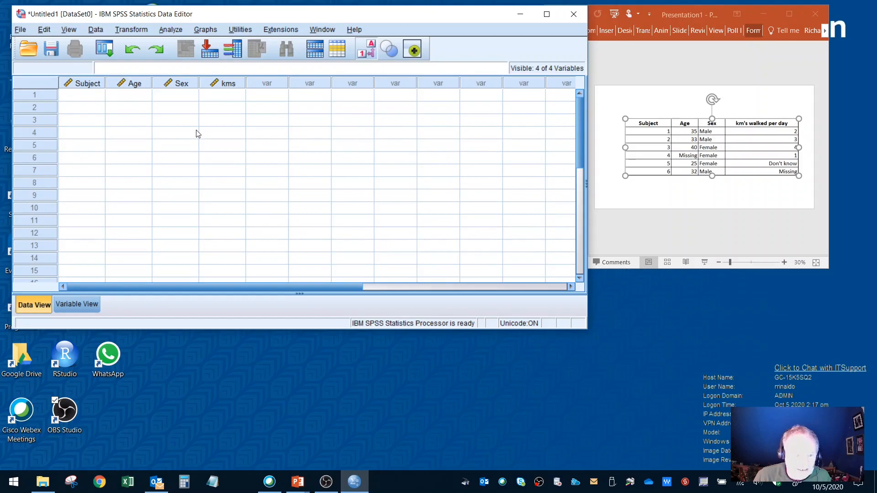
left_click(90, 100)
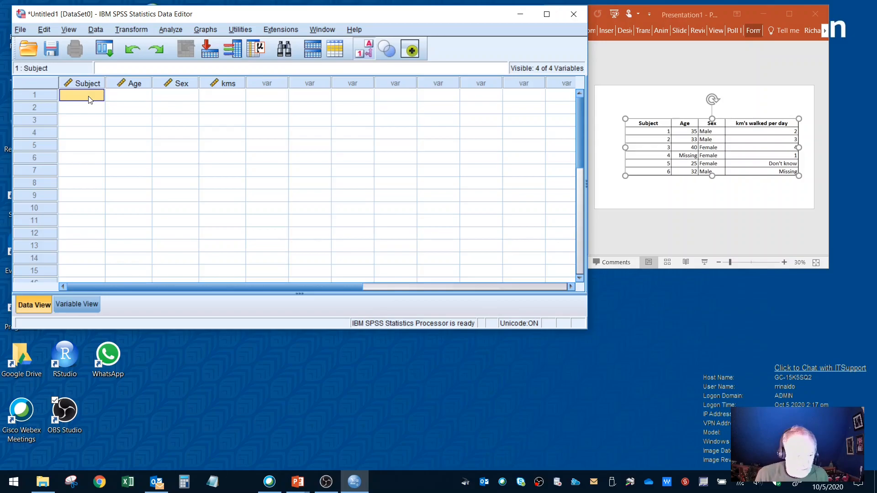
type("1")
key("Return")
type("2")
key("Return")
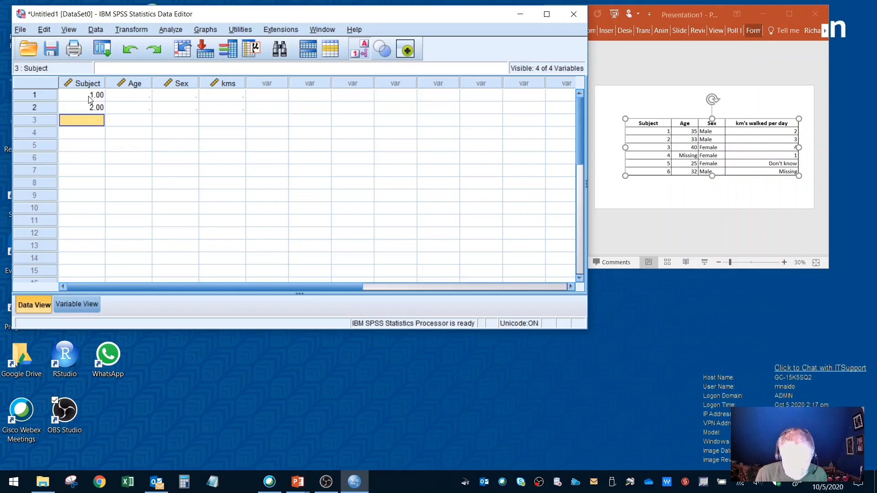
type("3")
key("Return")
type("4")
key("Return")
type("5")
key("Return")
type("6")
key("Return")
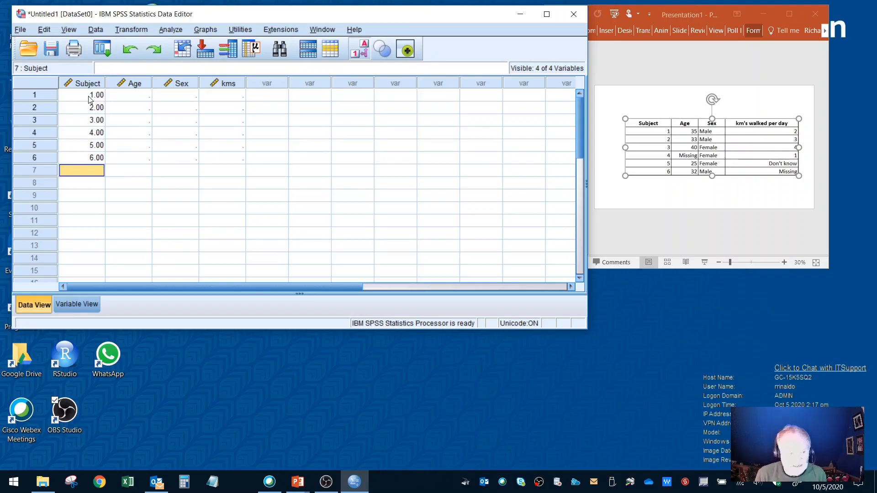
Set the Subject variable's decimals to 0 in Variable View and return to the data grid.
left_click(78, 305)
left_click(216, 81)
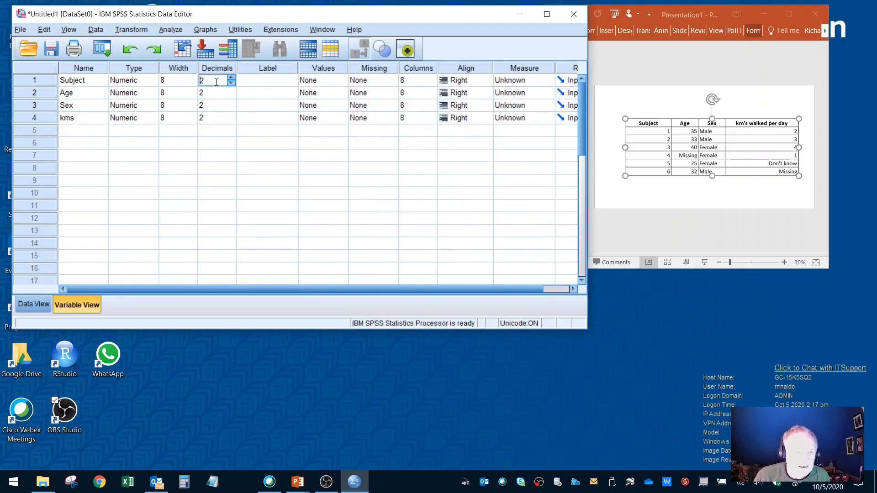
type("0")
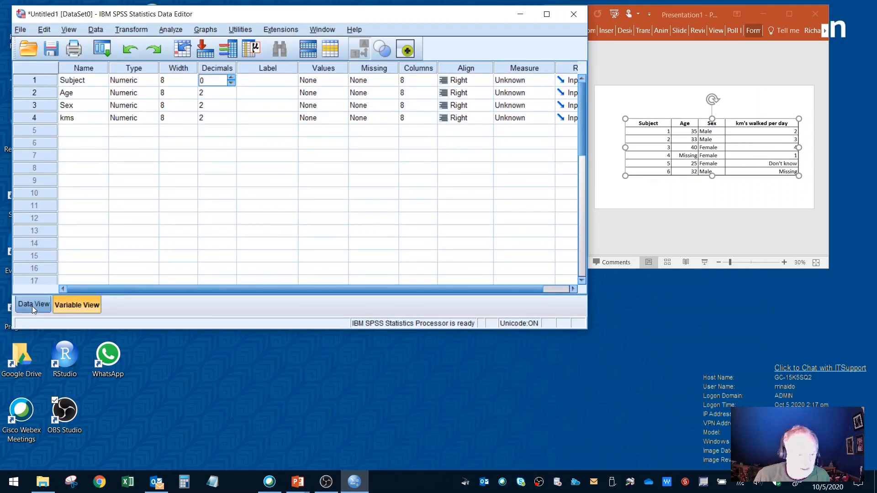
left_click(32, 305)
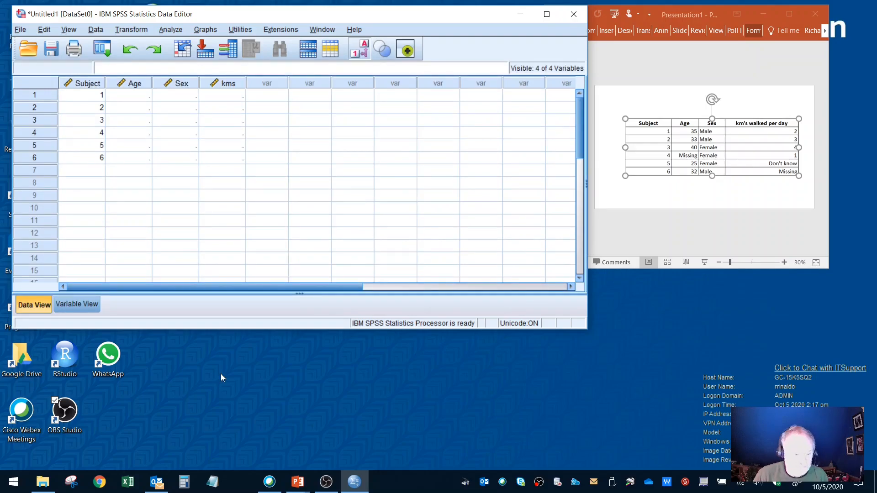
Move the data editor off the desktop shortcuts, open TransparentPaint, maximize its overlay and choose the black pen.
left_click_drag(292, 19, 442, 36)
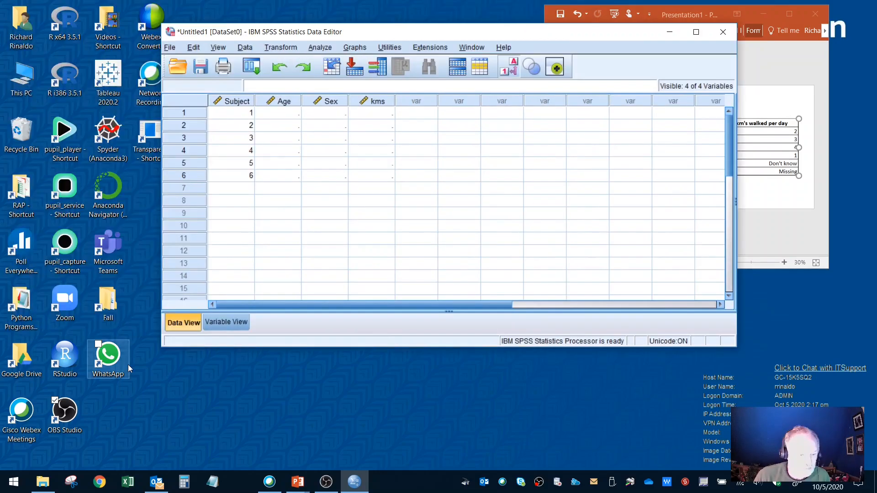
left_click(139, 145)
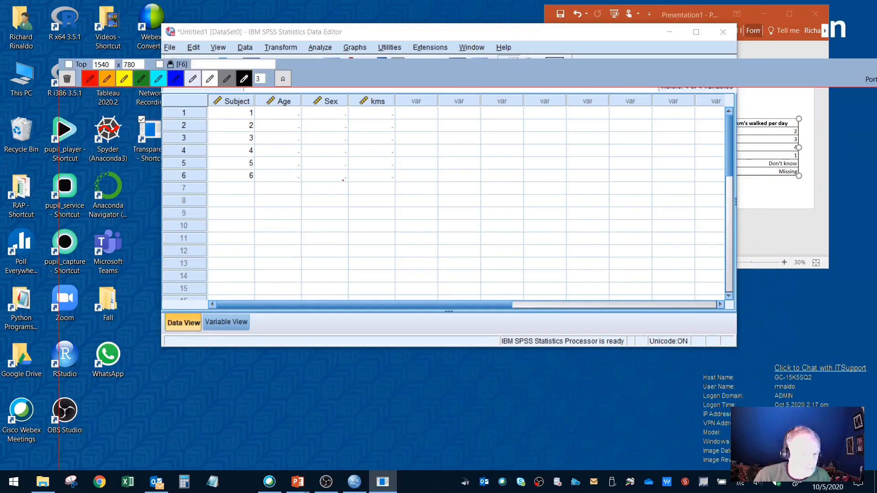
double_click(322, 62)
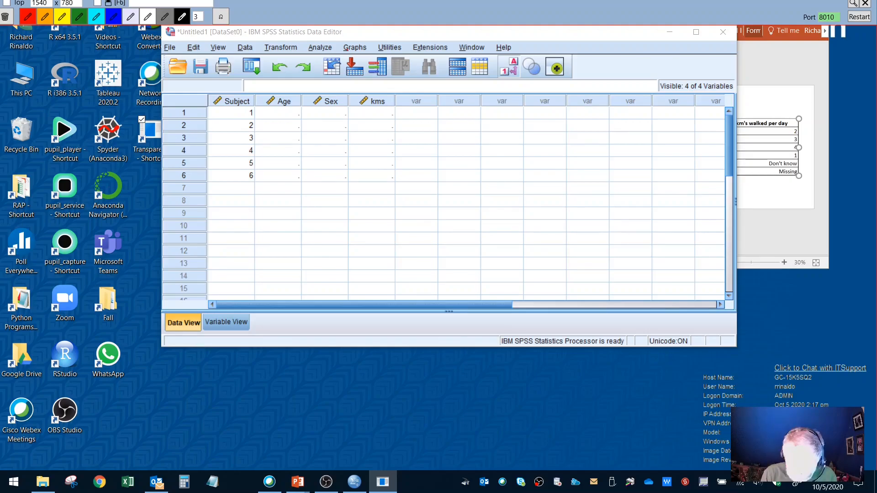
left_click(182, 17)
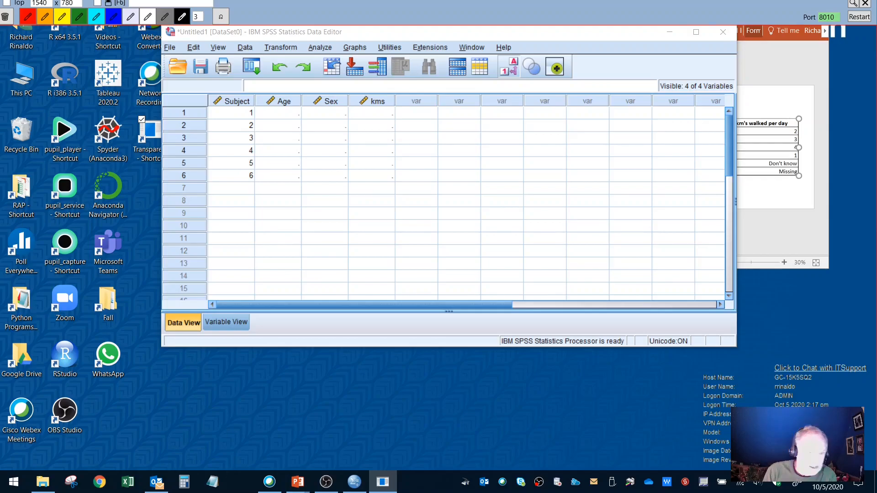
Switch back to the SPSS Data Editor and reposition its window so the PowerPoint table's Age column is uncovered.
key("alt+Tab")
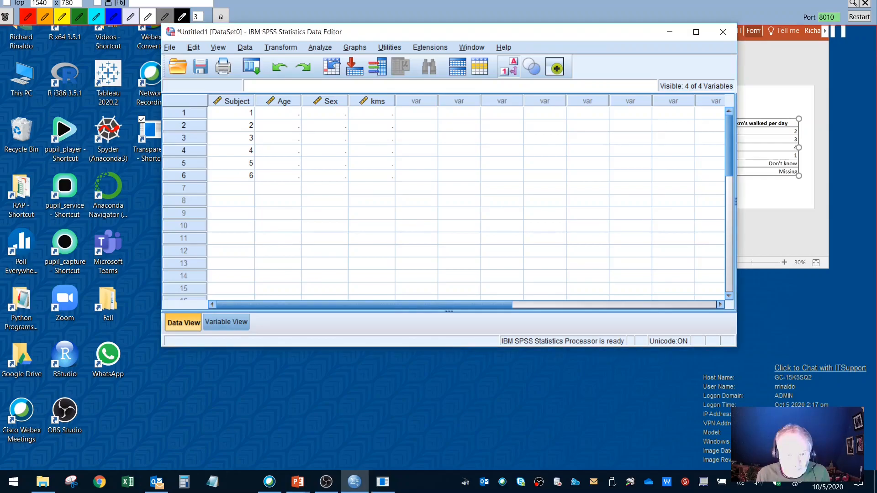
left_click(760, 59)
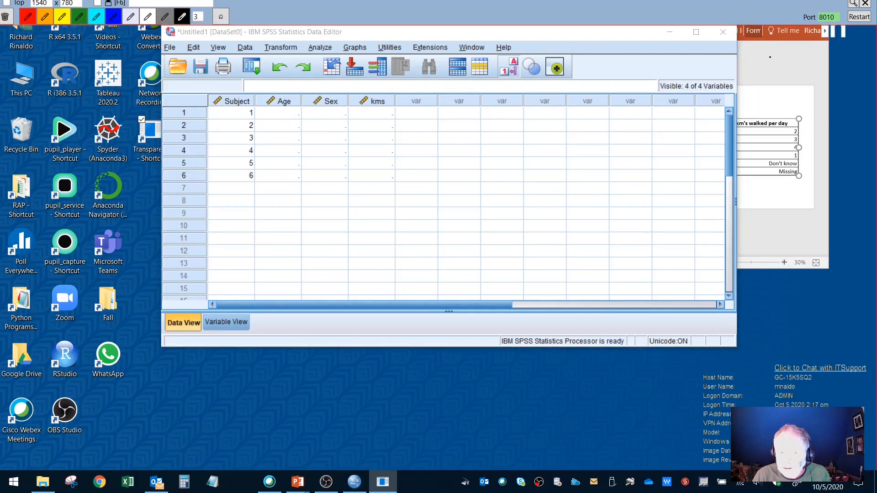
key("alt+Tab")
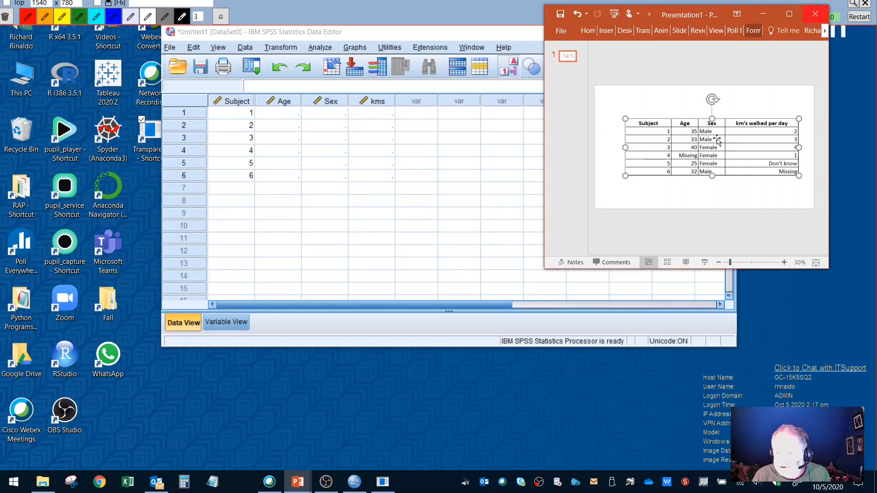
key("alt+Tab")
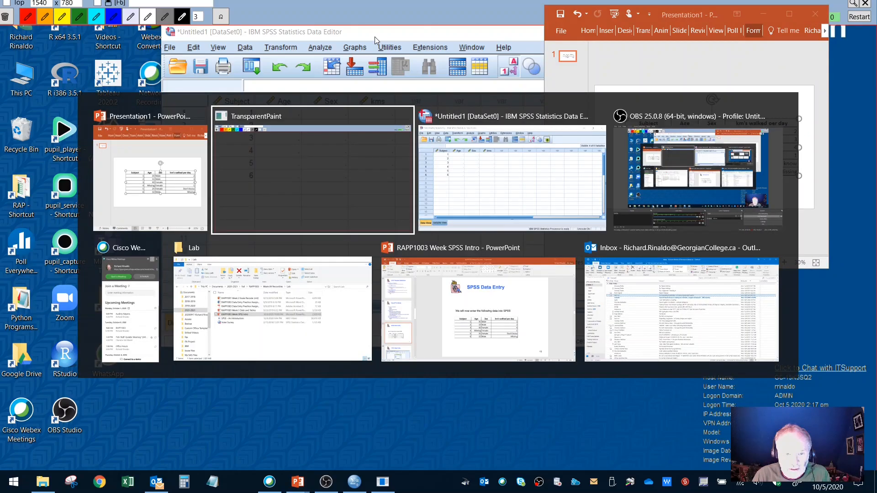
key("alt+Tab")
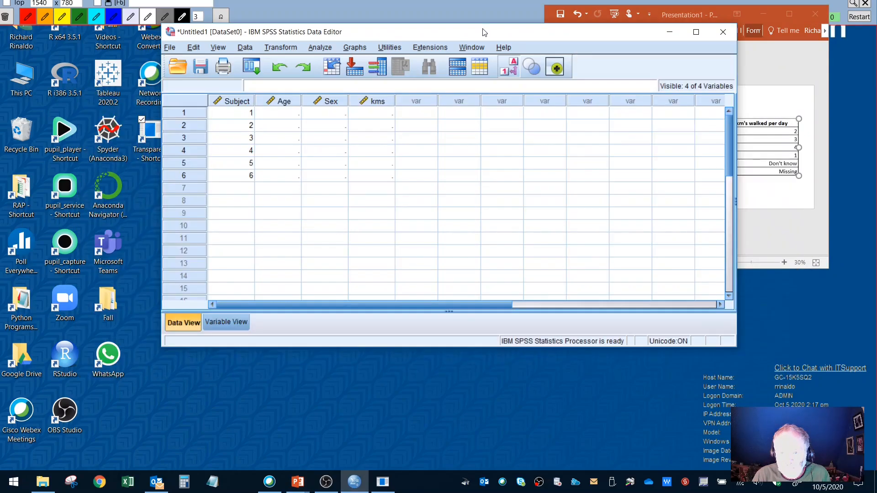
left_click_drag(485, 32, 392, 41)
Enter the ages 35, 33, 40, 25 and 32 for subjects 1, 2, 3, 5 and 6, leaving subject 4 blank.
left_click(194, 123)
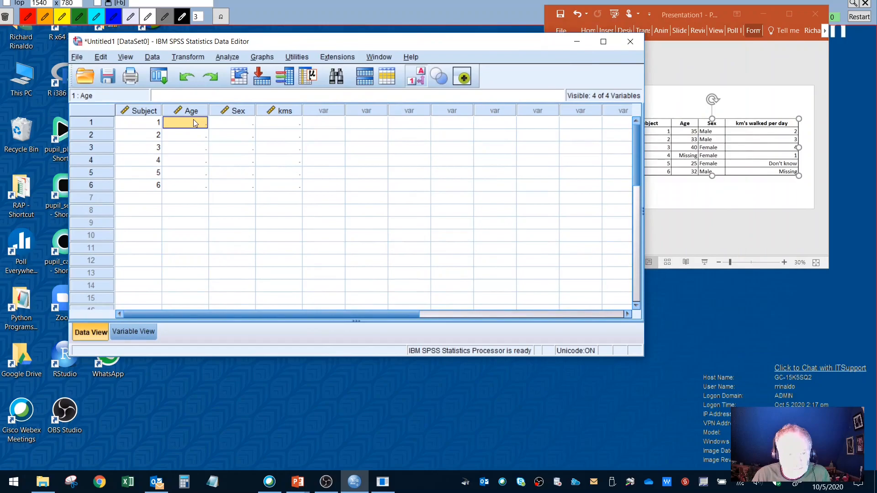
type("35")
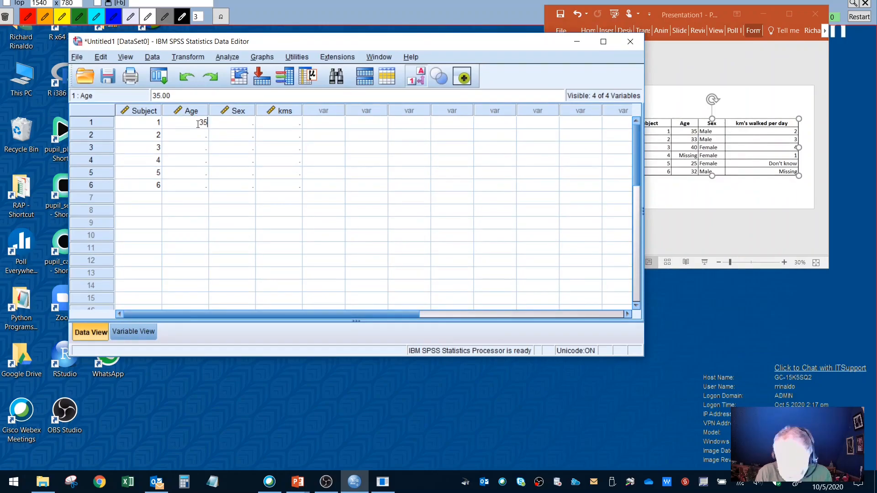
key("Return")
type("33")
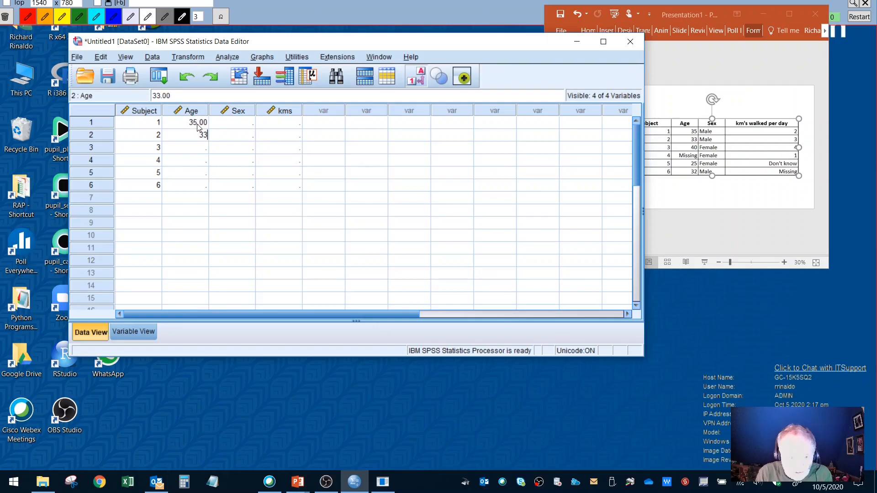
key("Return")
type("4")
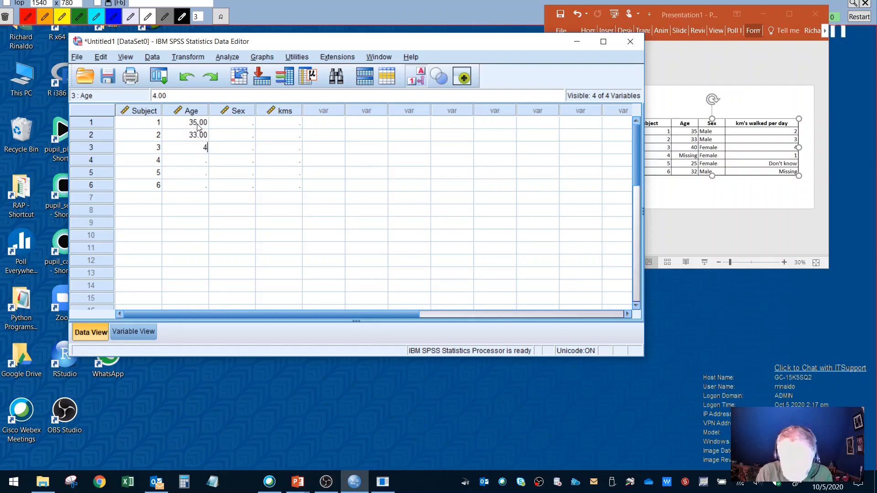
type("0")
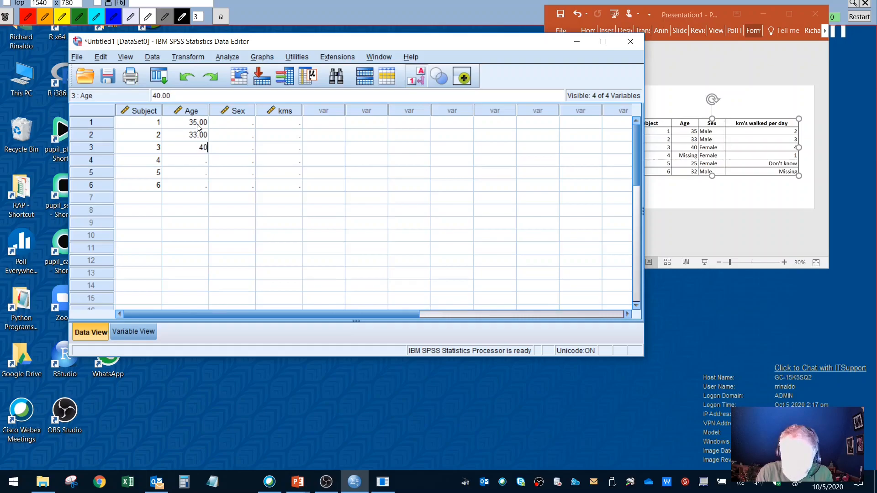
key("Return")
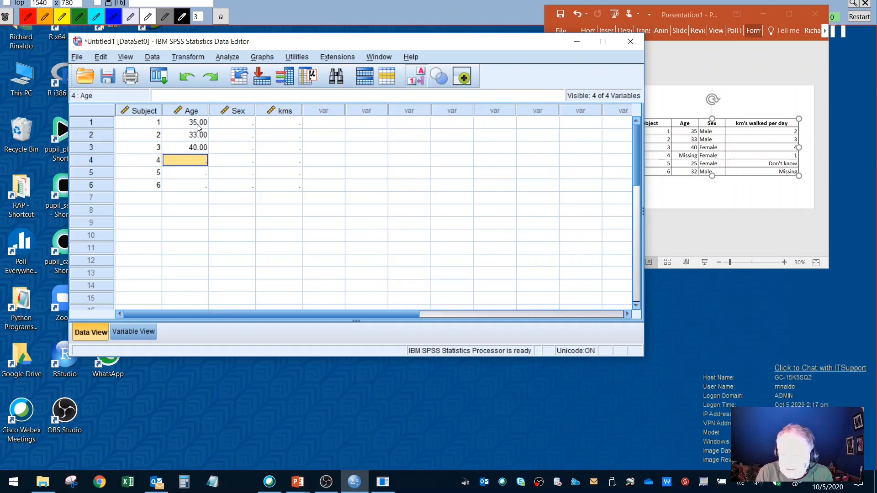
key("Return")
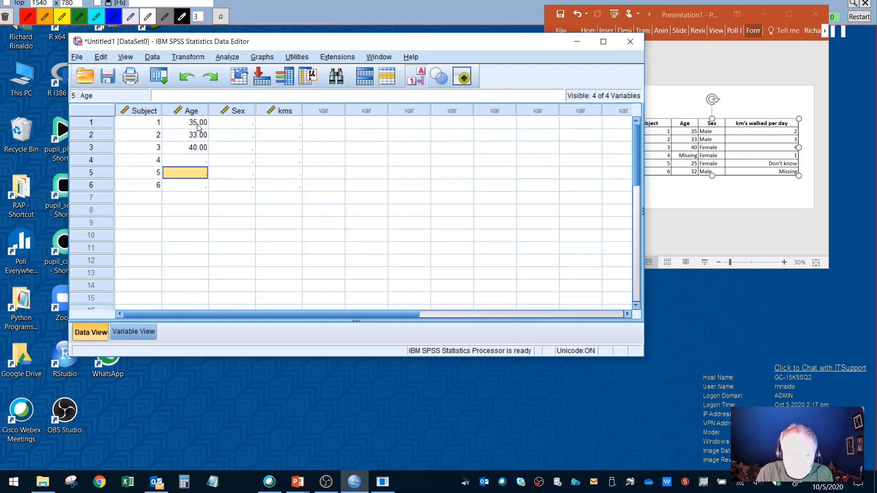
type("25")
key("Return")
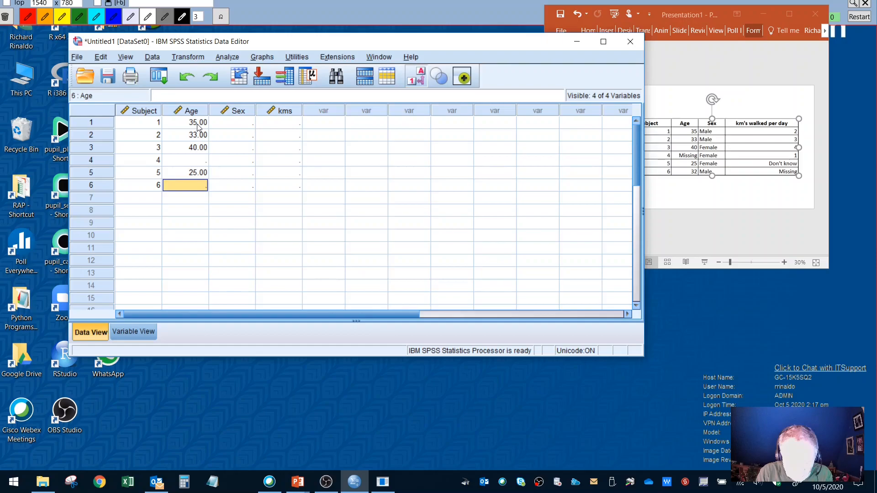
type("32")
key("Return")
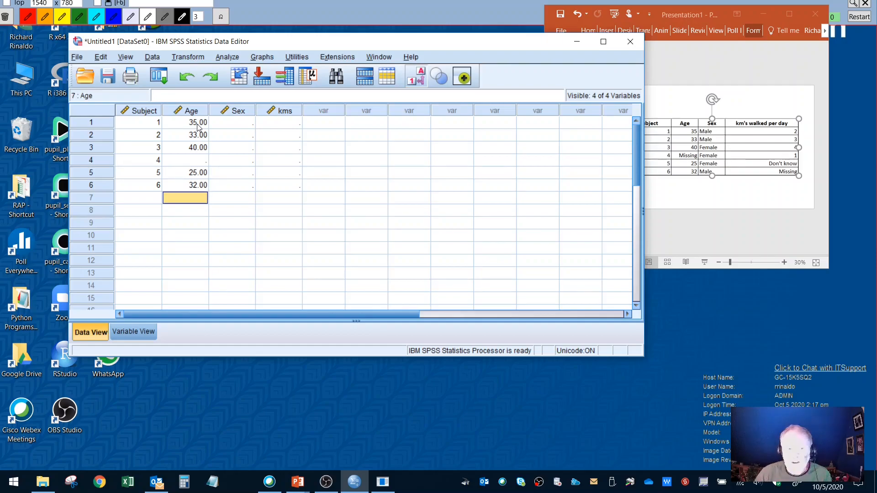
Define -9 as a discrete missing value for the Age variable in Variable View.
left_click(141, 333)
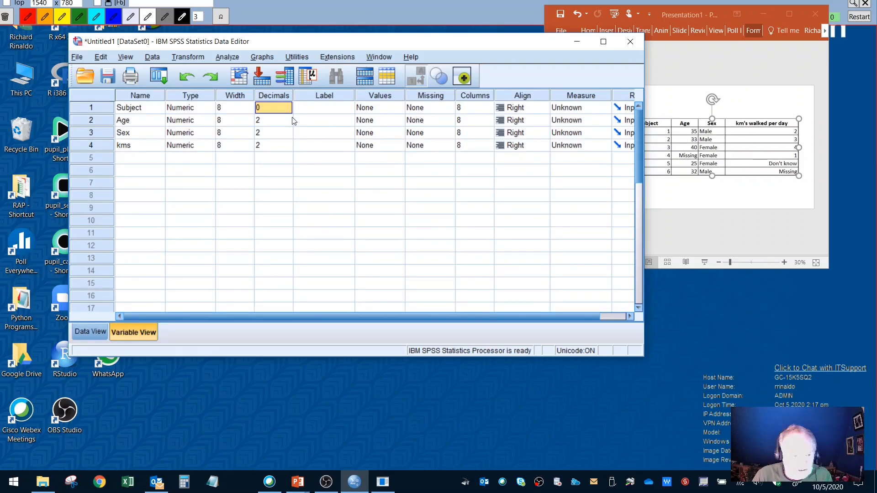
left_click(436, 95)
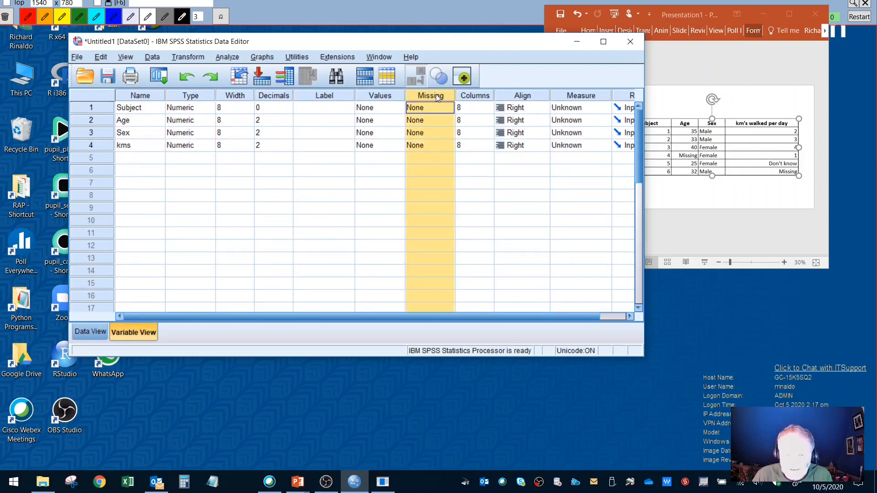
left_click(422, 122)
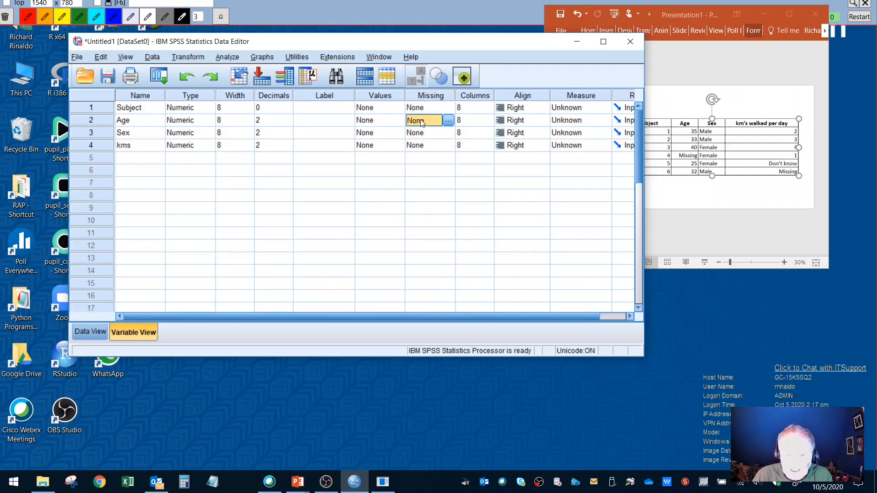
left_click(449, 121)
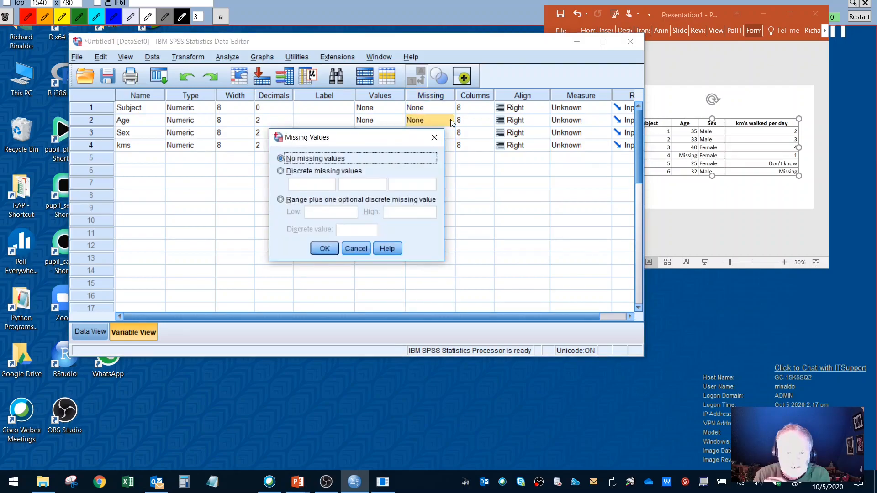
left_click(281, 171)
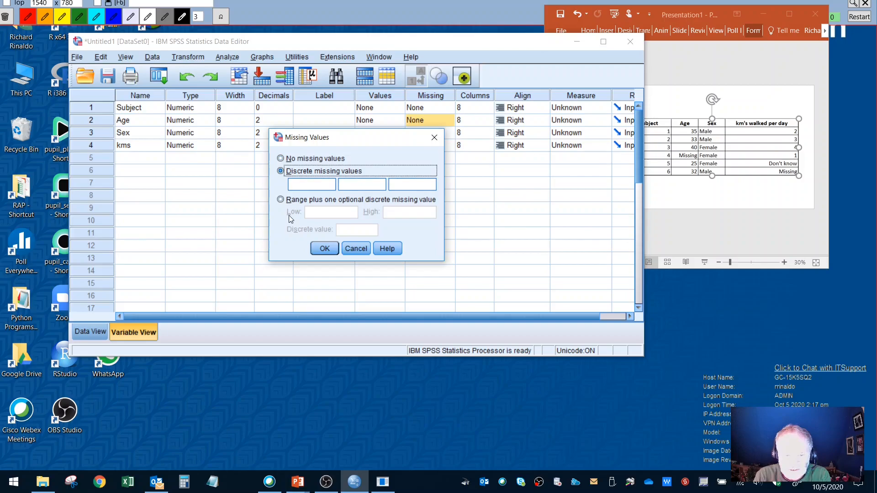
left_click(301, 188)
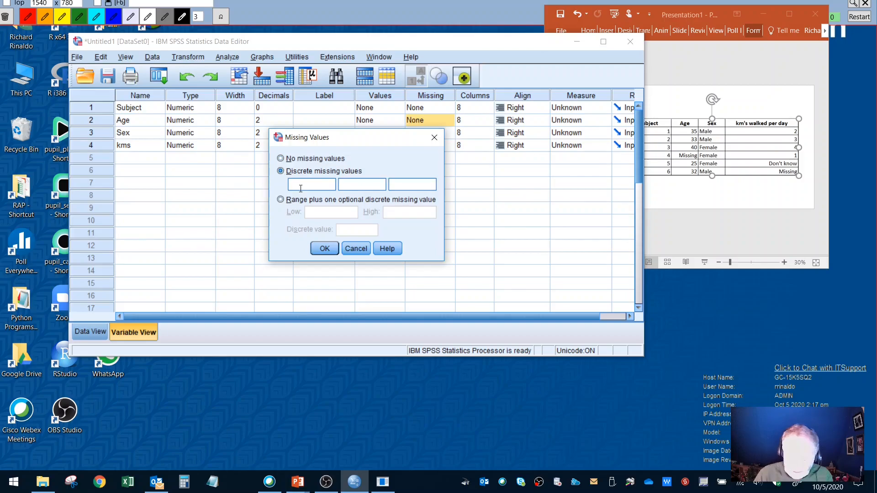
type("-9")
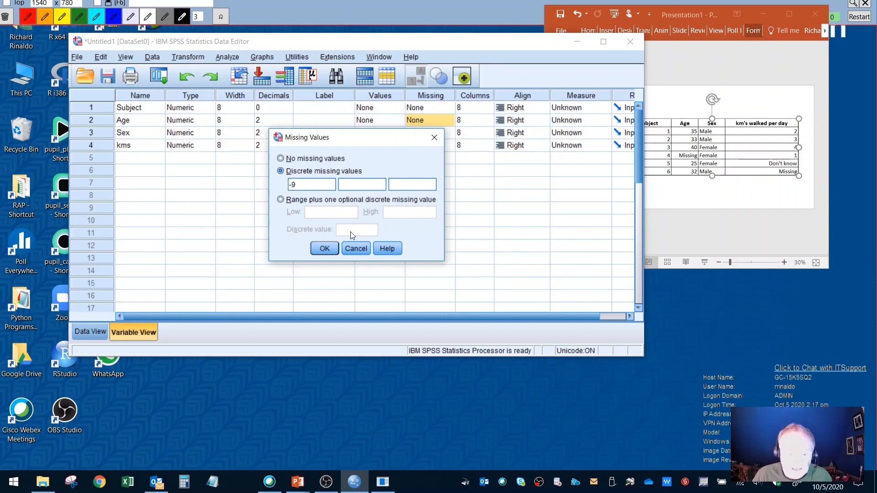
key("Return")
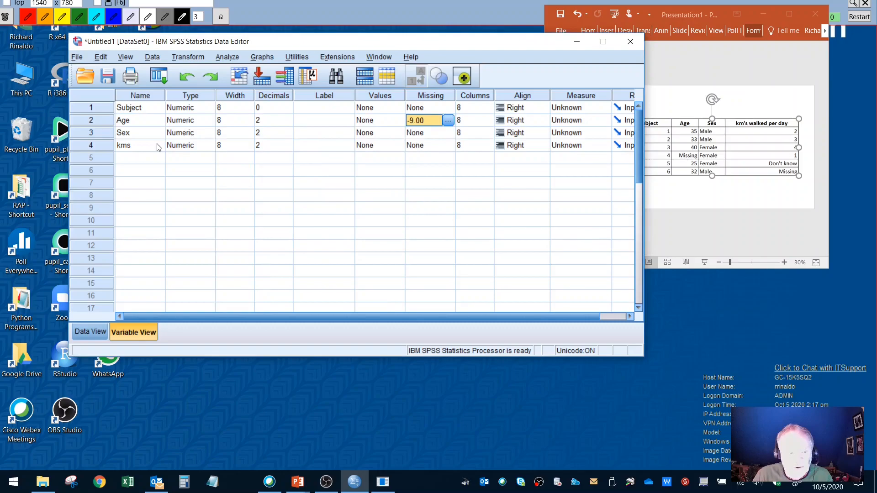
Return to Data View and enter the missing code -9 as the age of subject 4.
key("ctrl+t")
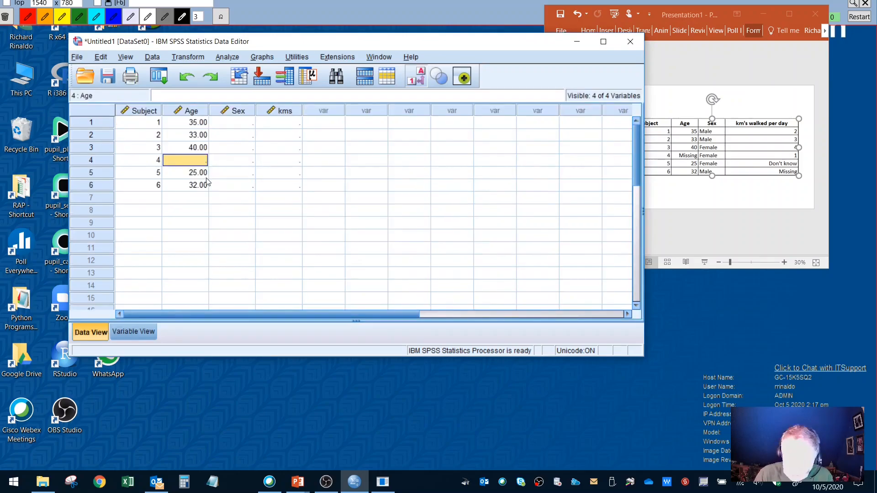
type("-9")
key("Return")
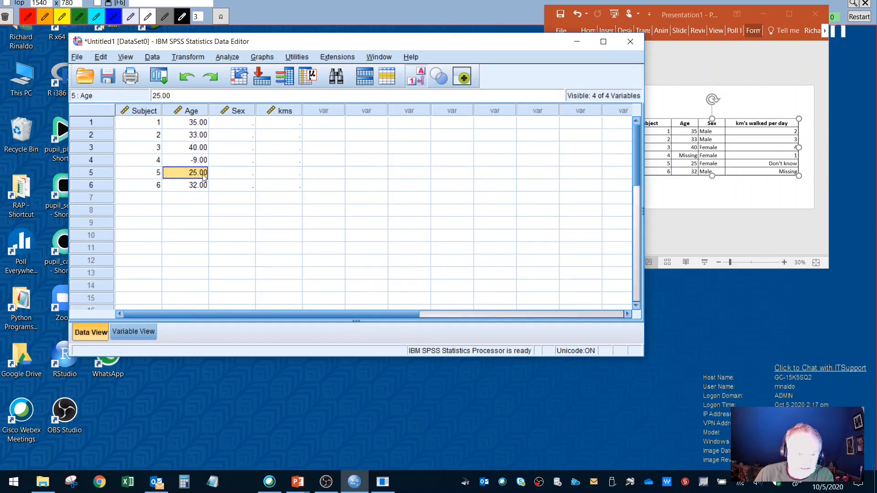
Assign the value label "Missing" to the code -9 for the Age variable, and return to Data View.
key("ctrl+t")
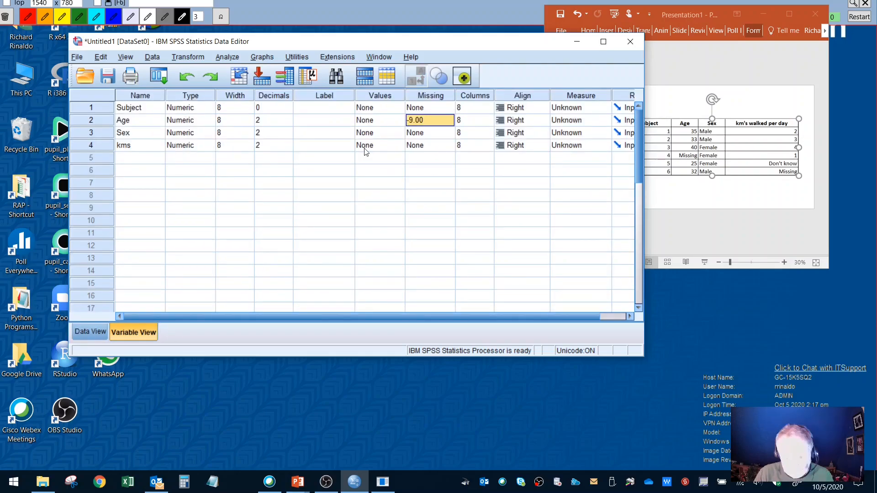
left_click(376, 121)
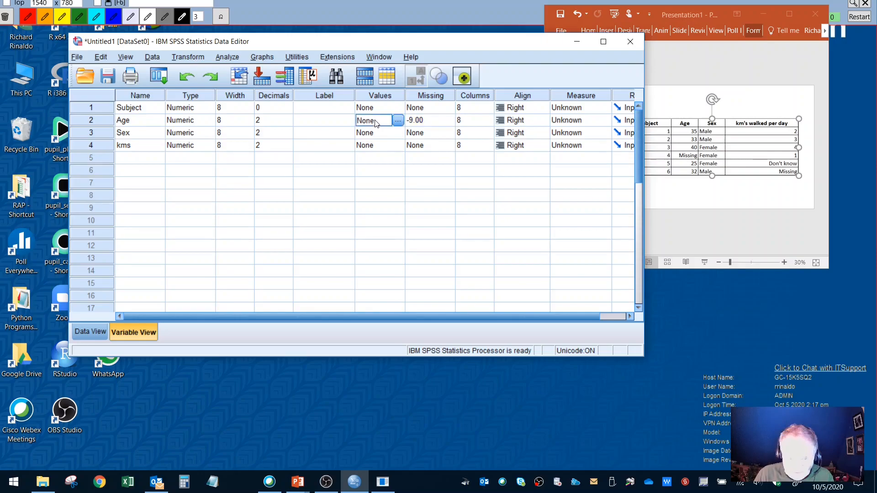
left_click(398, 123)
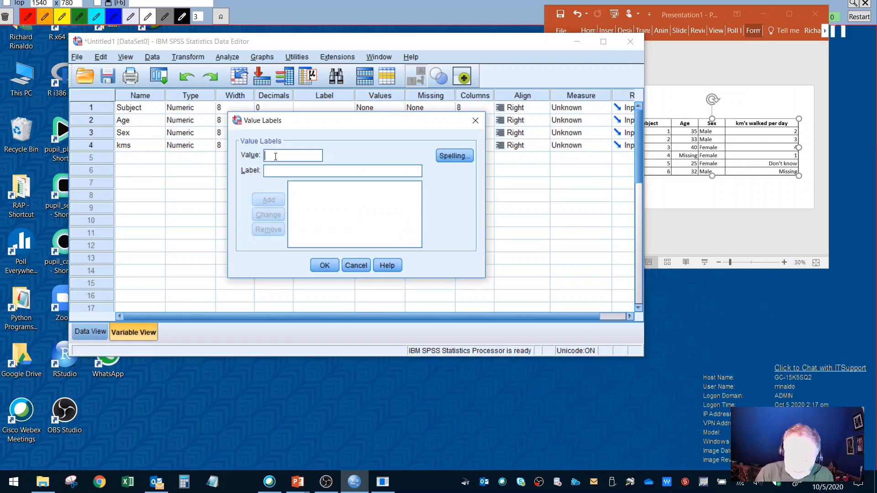
type("-9")
key("Tab")
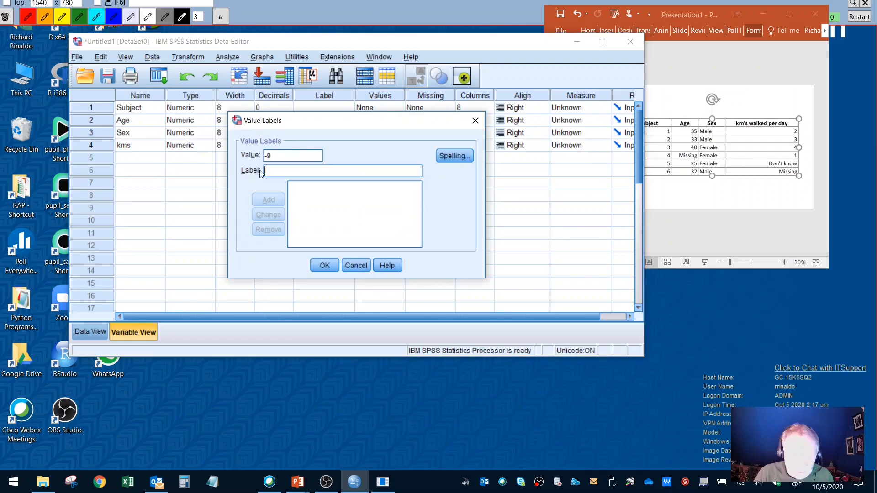
type("Missing")
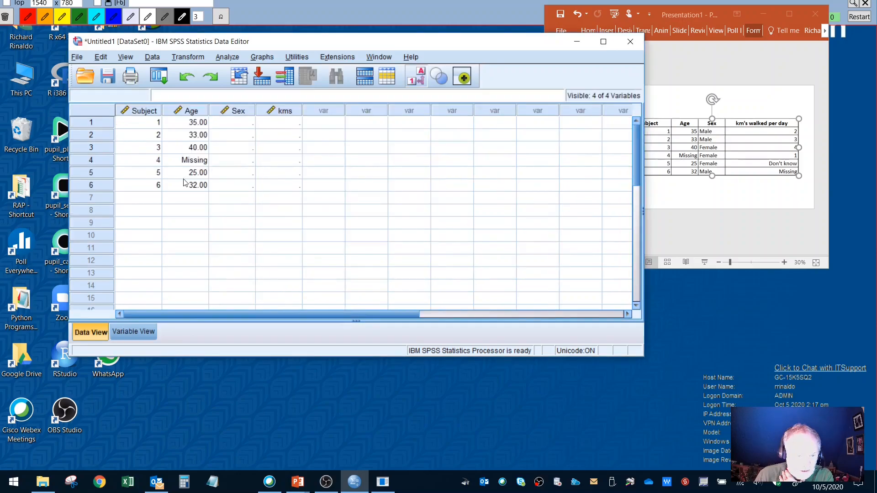
Turn off the display of value labels in Data View so the numeric codes are shown.
key("alt+e")
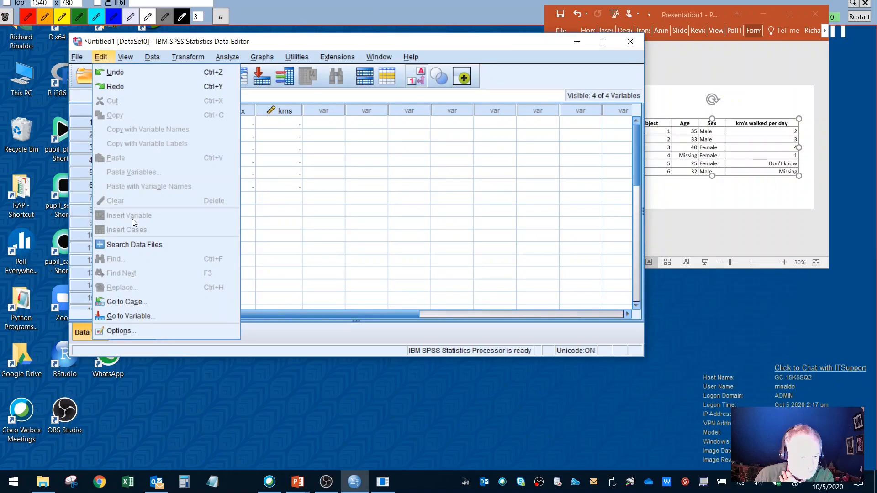
key("Escape")
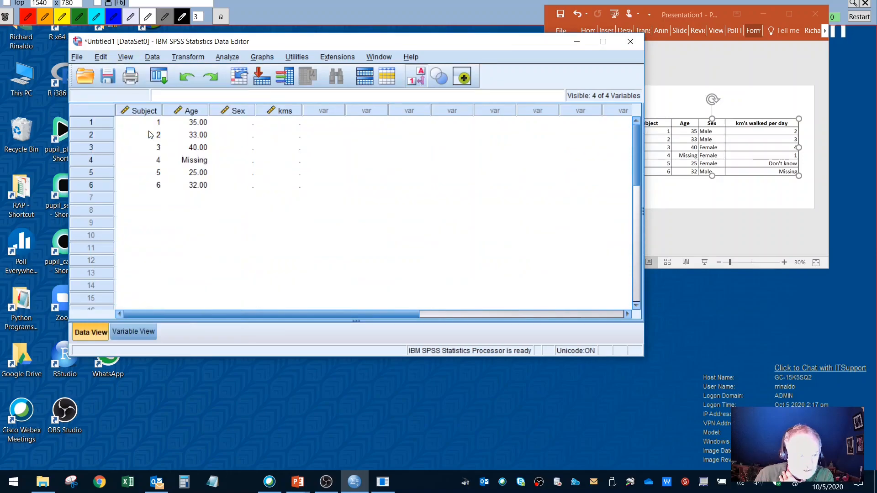
key("alt+v")
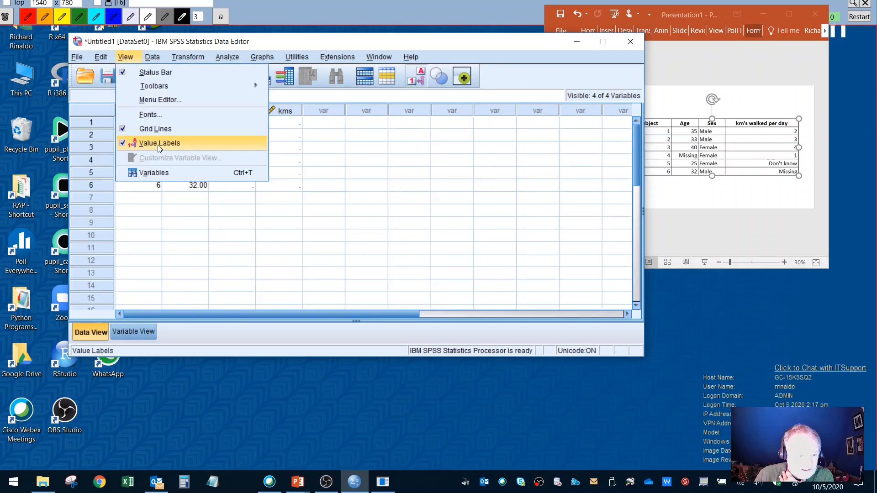
left_click(158, 144)
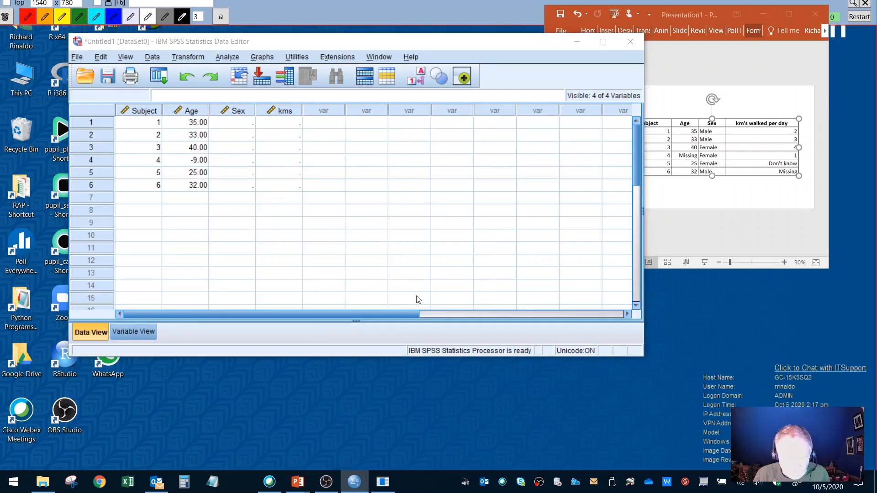
Switch to the TransparentPaint overlay and handwrite "-9 is designated as a missing value." with an arrow pointing to subject 4's age.
key("F6")
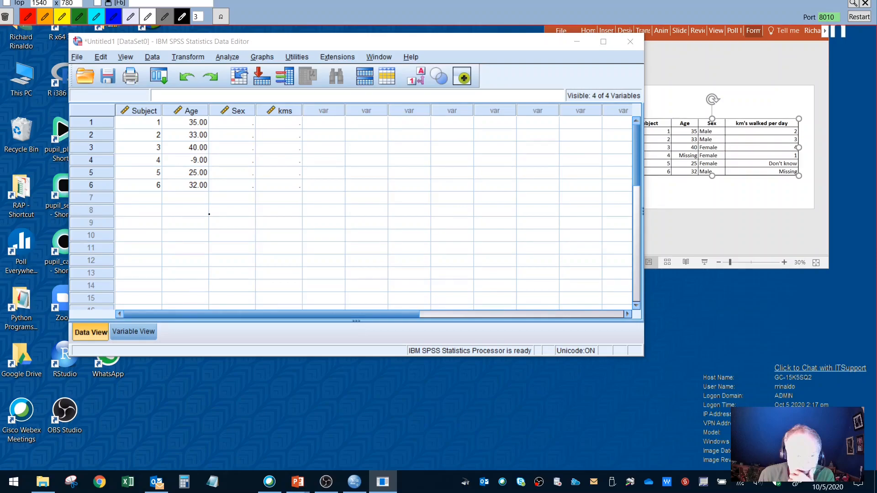
left_click_drag(232, 148, 211, 168)
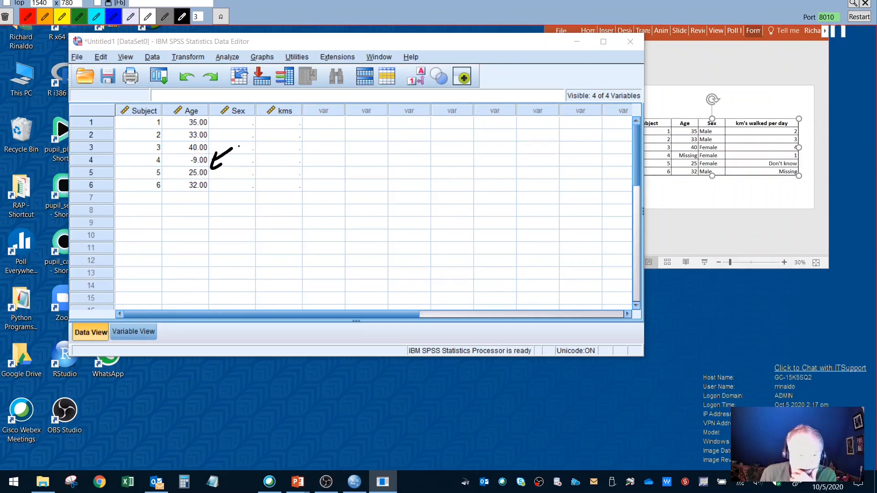
left_click_drag(242, 142, 249, 141)
left_click_drag(262, 135, 262, 161)
left_click_drag(277, 145, 284, 154)
left_click(279, 130)
left_click_drag(319, 142, 337, 154)
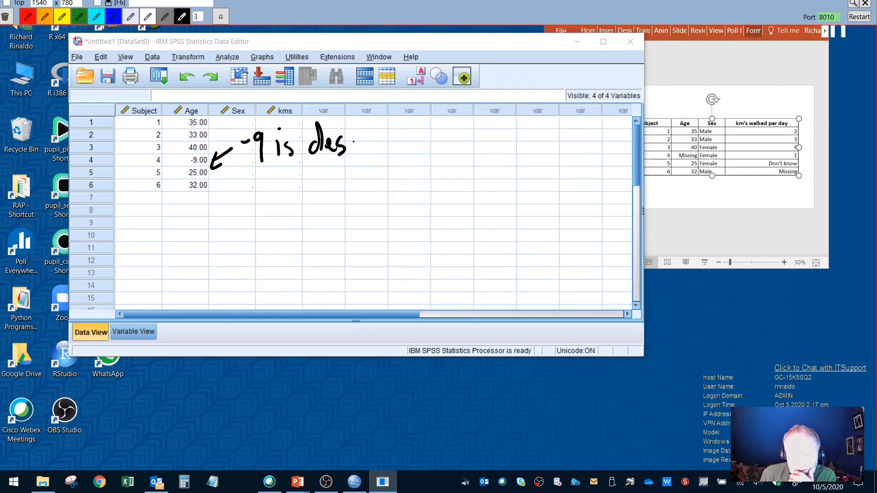
left_click_drag(353, 141, 425, 137)
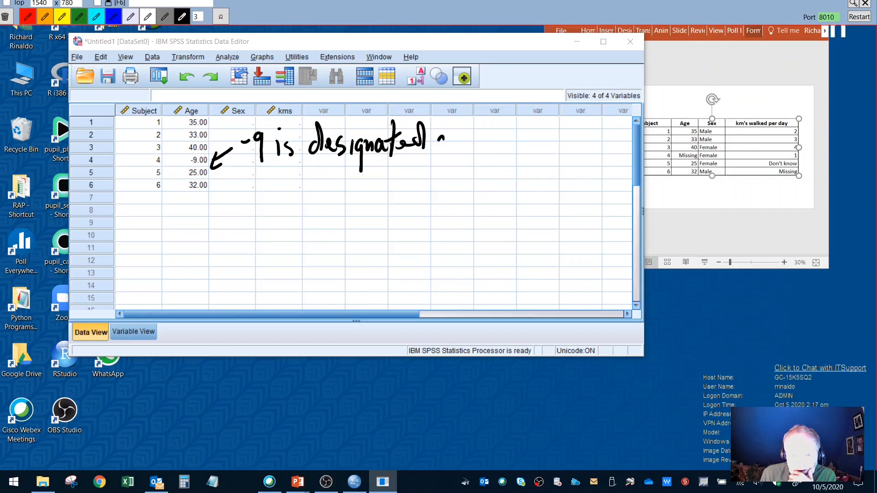
left_click_drag(438, 137, 292, 183)
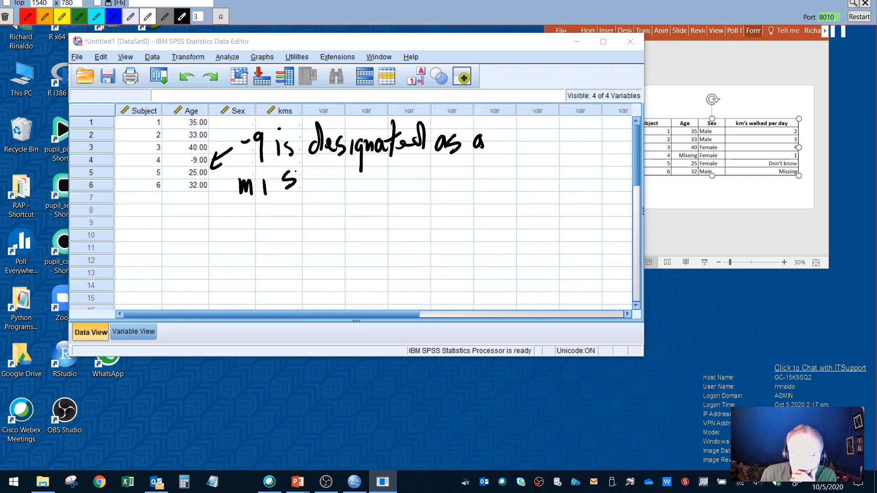
left_click_drag(295, 172, 401, 175)
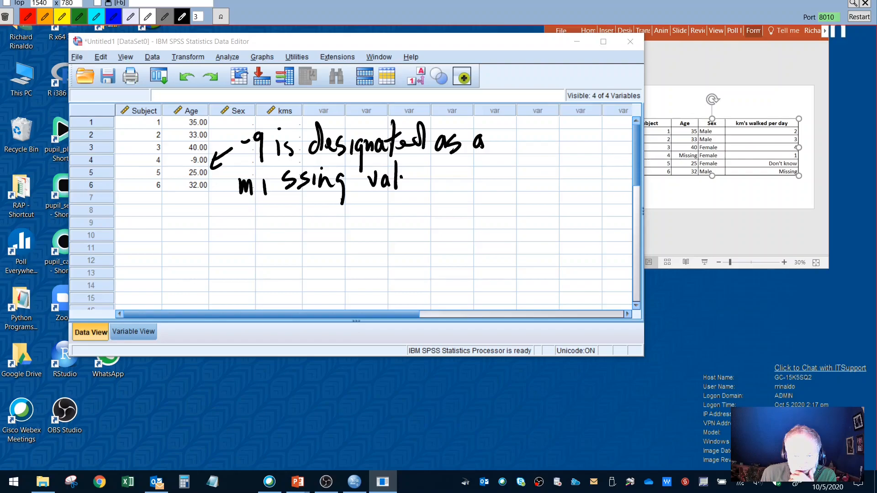
left_click_drag(402, 175, 441, 185)
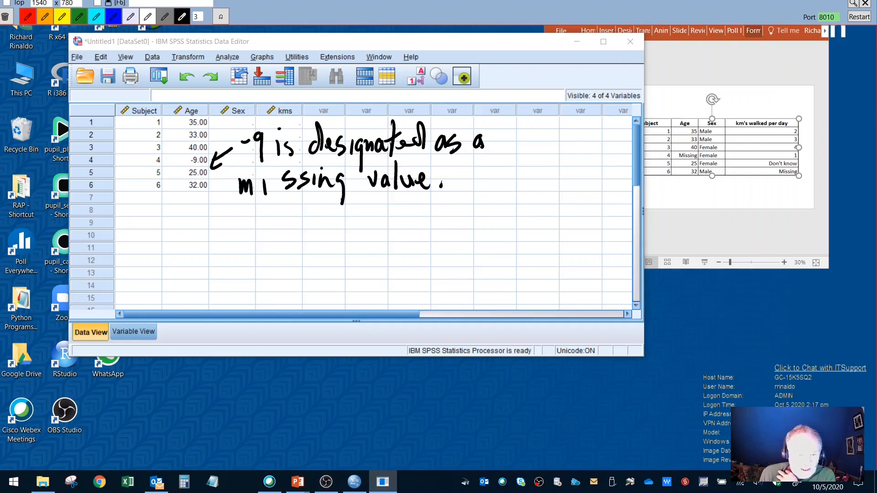
Handwrite the note Label for -9 is "missing" below the first annotation.
left_click_drag(210, 214, 264, 240)
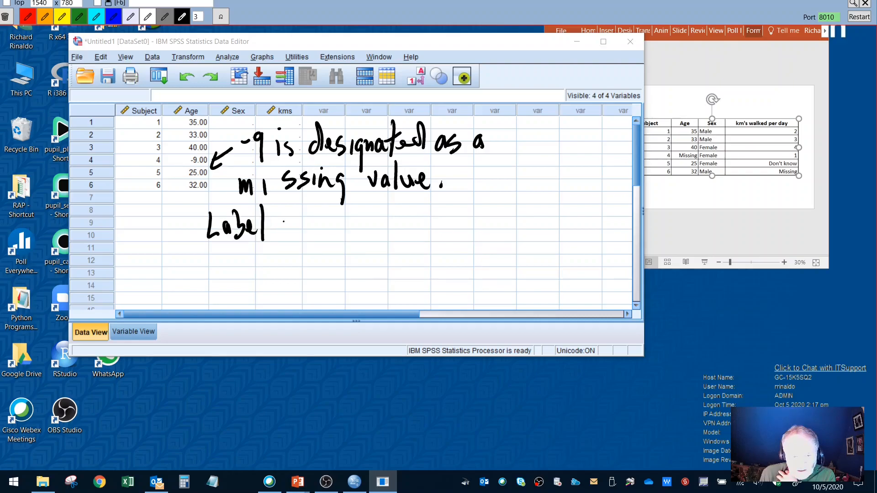
left_click_drag(283, 222, 289, 240)
left_click_drag(284, 226, 318, 217)
left_click_drag(333, 224, 342, 223)
left_click_drag(358, 215, 358, 234)
left_click_drag(379, 221, 380, 233)
left_click_drag(397, 219, 385, 232)
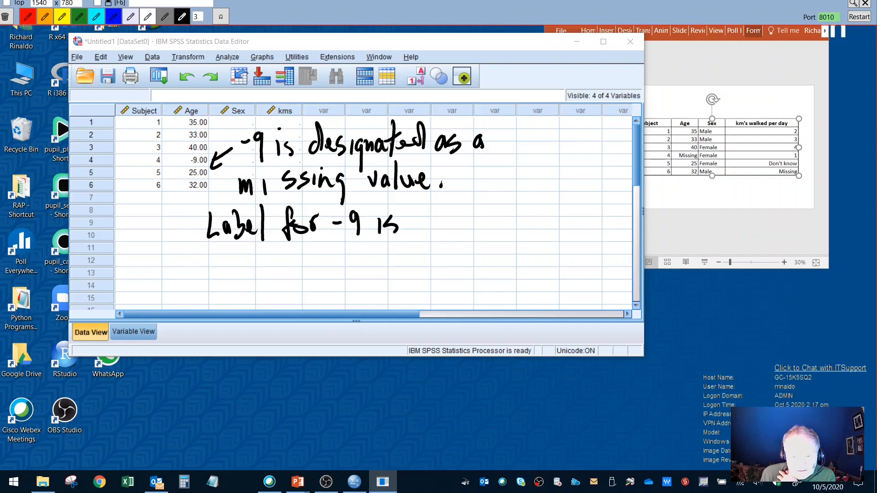
left_click(382, 203)
left_click_drag(411, 206, 412, 211)
left_click_drag(416, 204, 417, 210)
left_click_drag(421, 235, 440, 235)
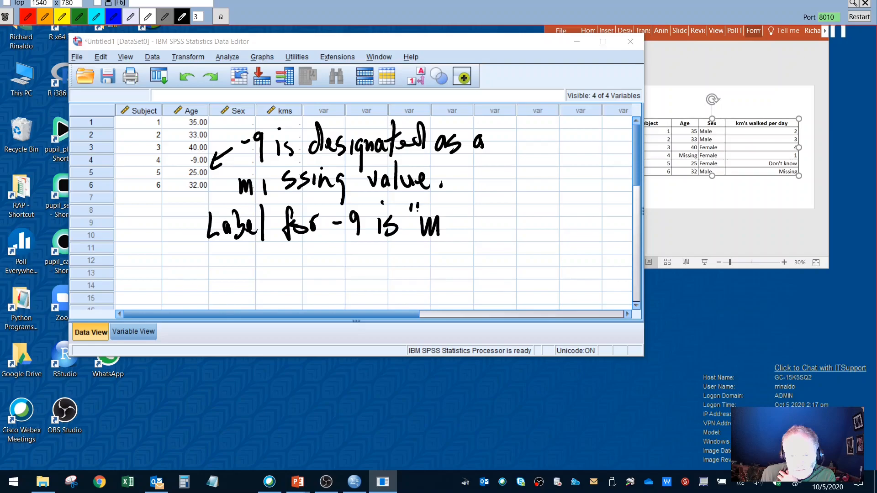
left_click_drag(444, 218, 445, 233)
left_click_drag(458, 215, 450, 230)
left_click_drag(470, 213, 461, 228)
left_click_drag(477, 214, 477, 227)
left_click_drag(483, 215, 494, 226)
left_click_drag(505, 214, 498, 238)
left_click_drag(514, 198, 515, 207)
left_click_drag(520, 196, 518, 205)
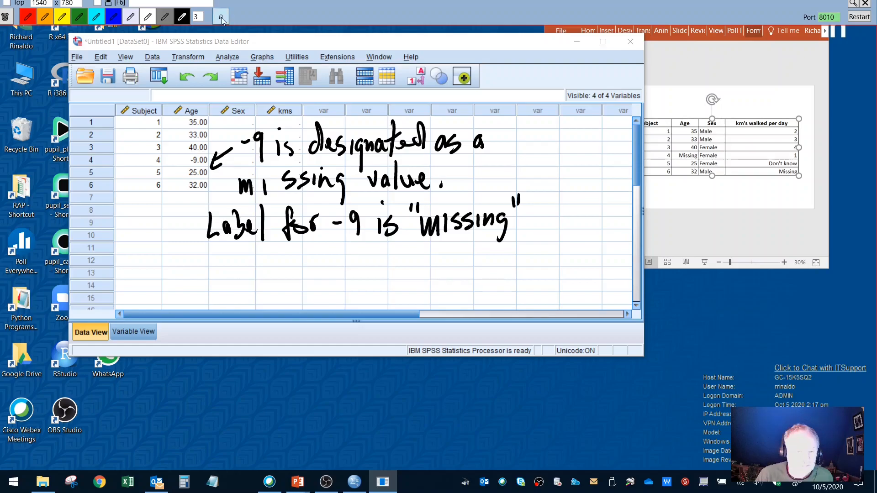
Clear the notes, select subject 1's Sex cell in SPSS, and handwrite "nominal", "1 → male", "0 → Female" and the punch-card remark beside the data.
key("alt+Tab")
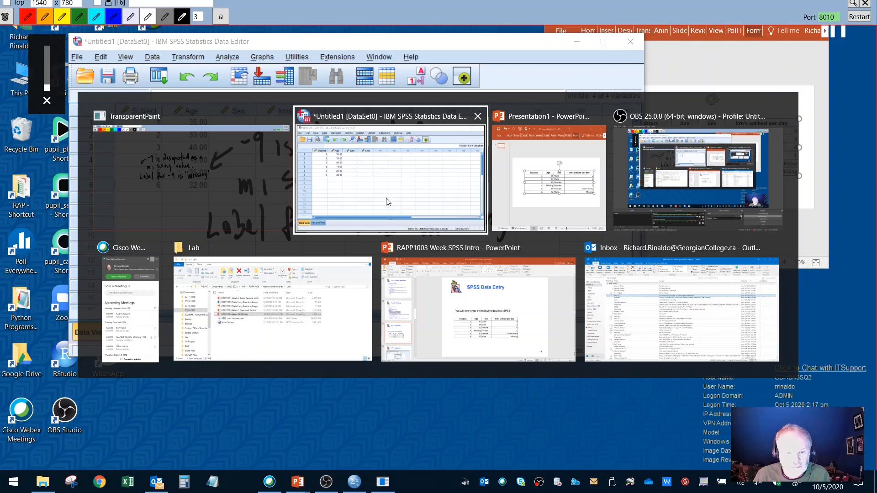
left_click(388, 202)
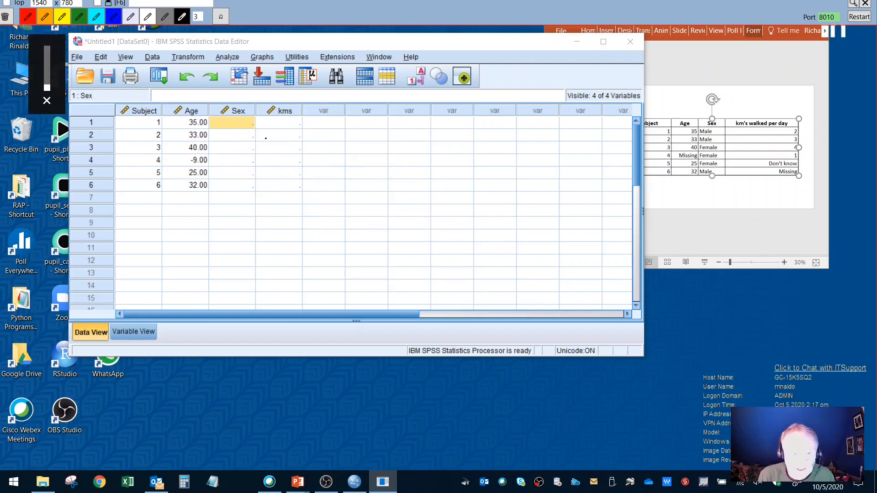
left_click_drag(277, 140, 286, 140)
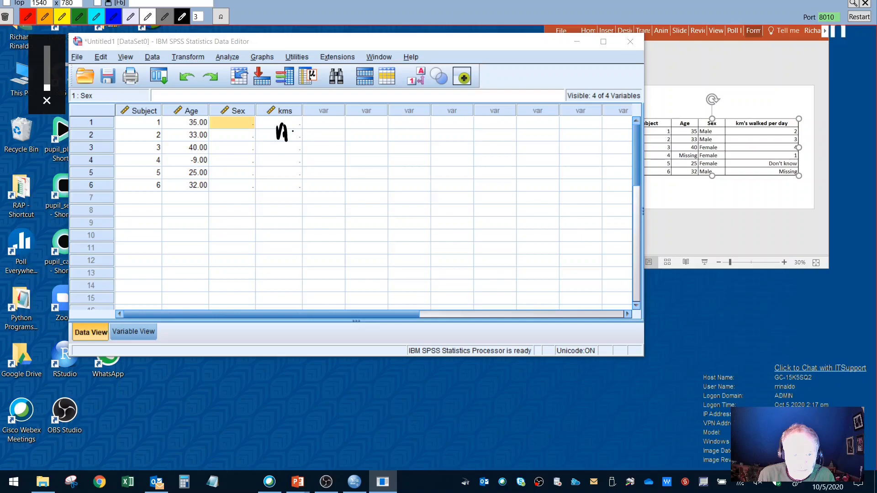
left_click_drag(425, 133, 423, 137)
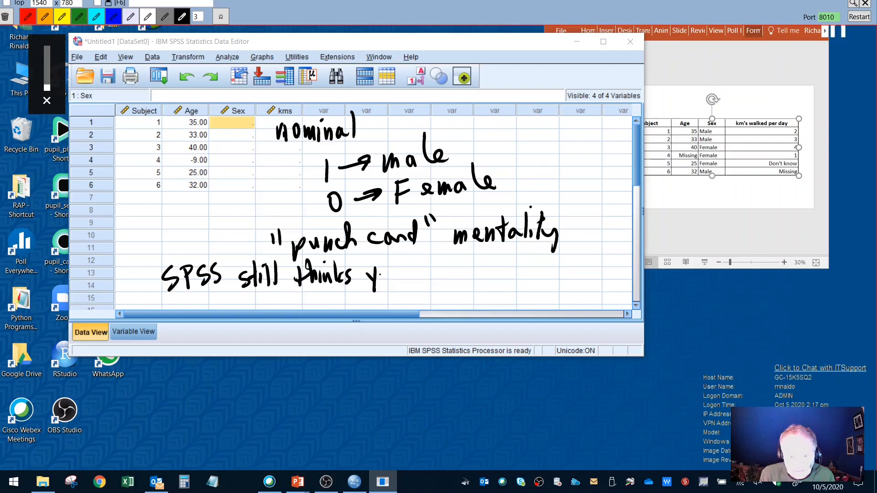
left_click_drag(383, 272, 389, 274)
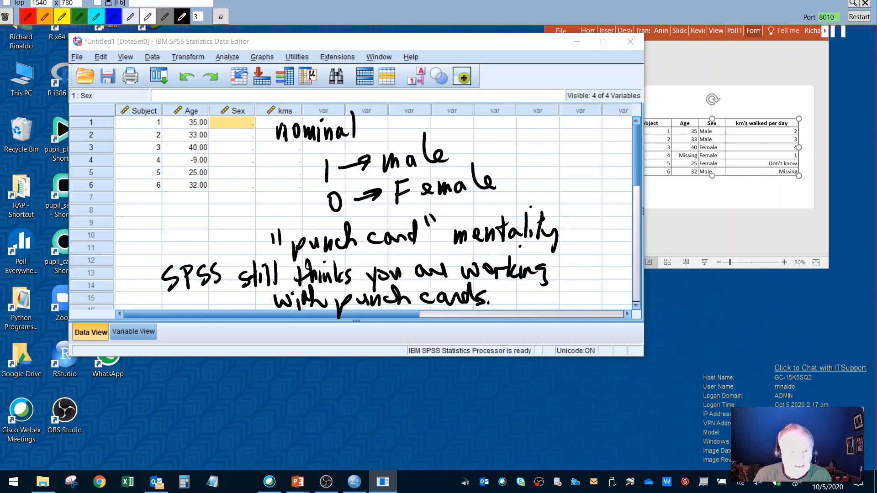
Enter the Sex codes 1, 1, 0, 0, 0 and 1 for subjects 1 to 6, checking them against the handwritten coding notes.
key("Escape")
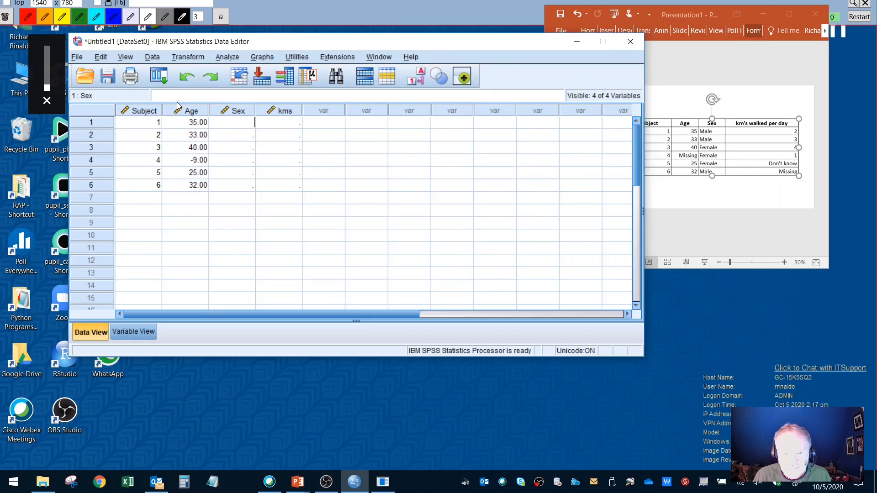
key("alt+Tab")
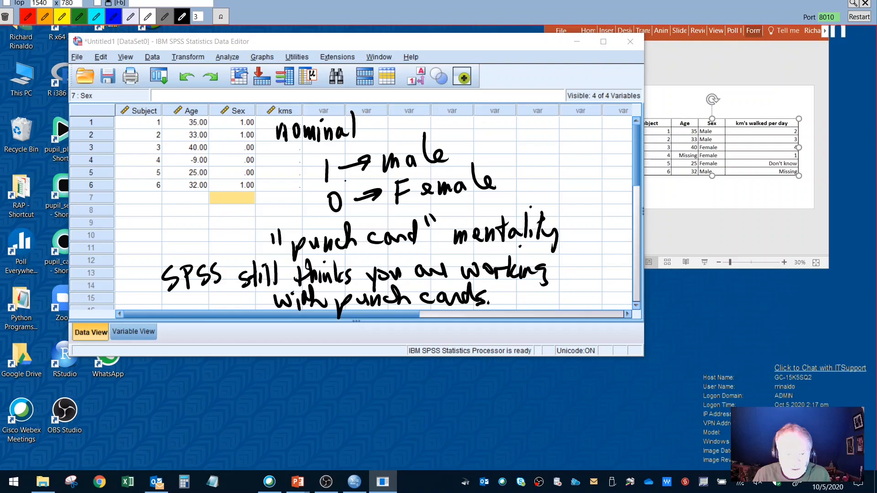
key("Escape")
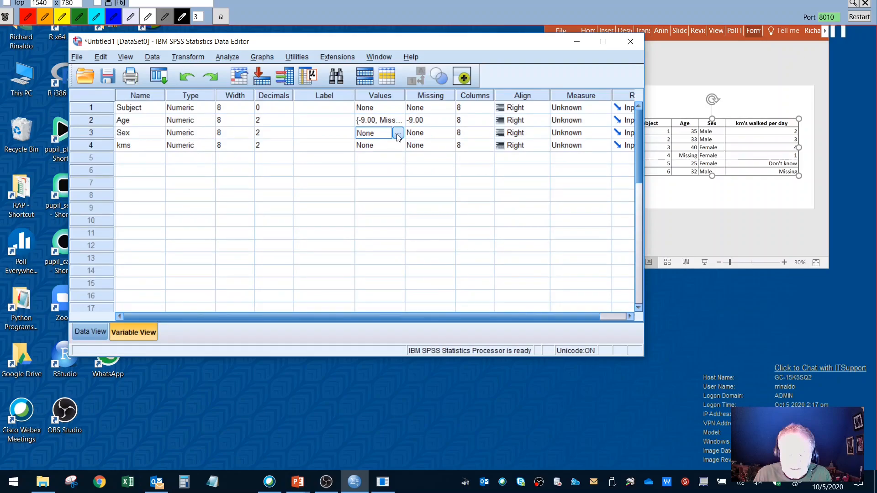
Define the value labels 0 = "Female" and 1 = "Male" for the Sex variable, and return to Data View.
left_click(397, 133)
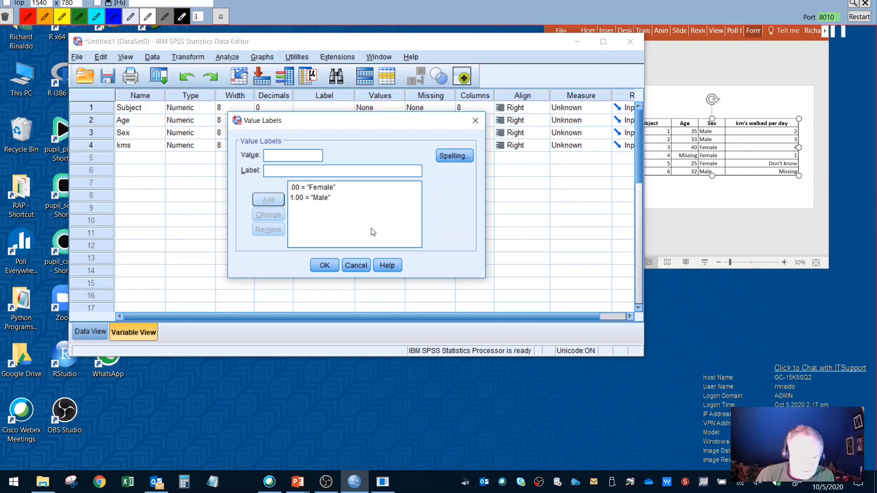
left_click(325, 266)
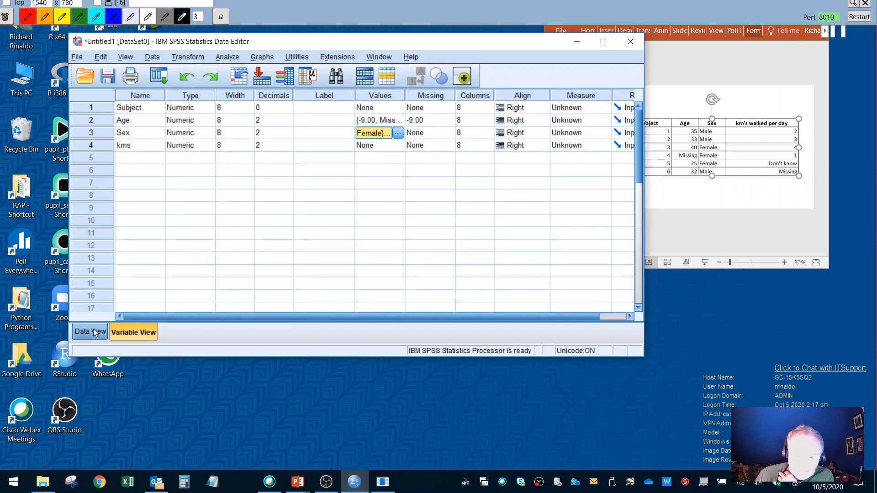
left_click(93, 331)
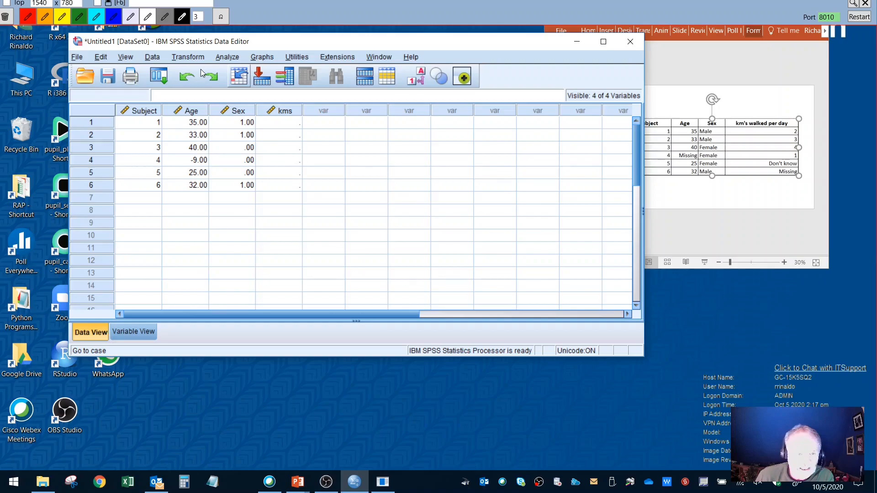
Turn value labels back on and enter the kms values 2, 3, 4 and 1 for subjects 1 to 4.
left_click(286, 123)
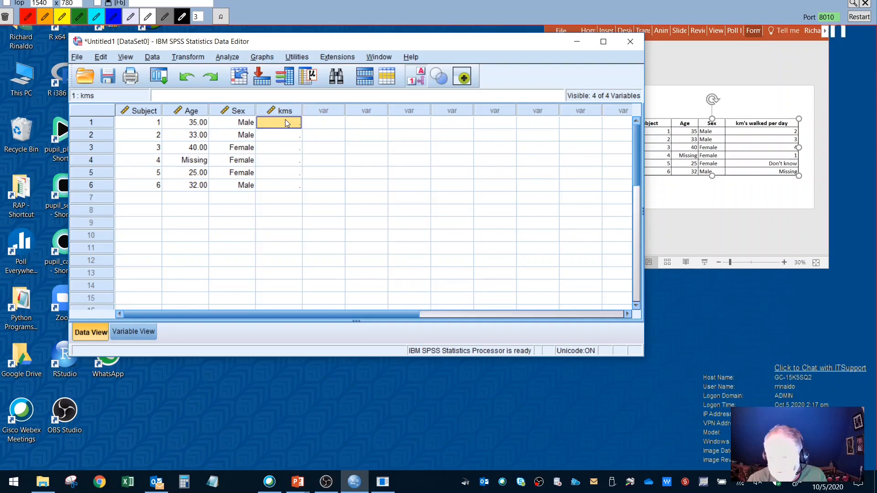
type("2")
key("Return")
type("3")
key("Return")
type("4")
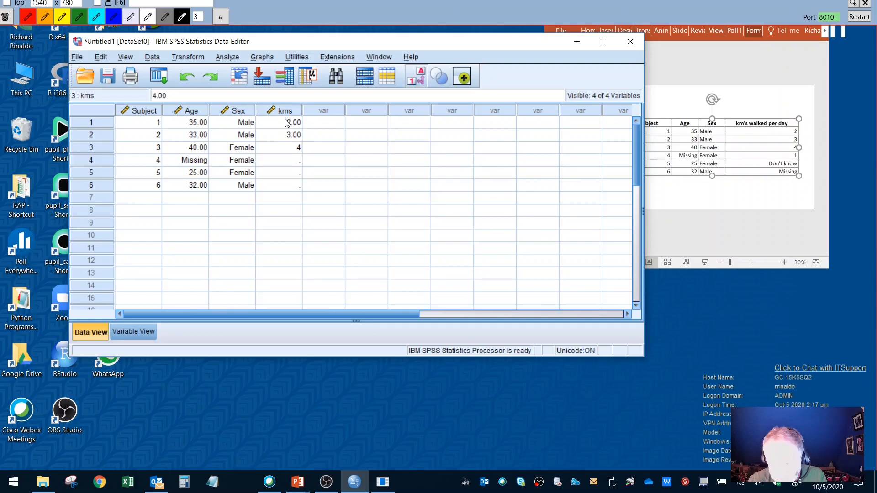
key("Return")
type("1")
key("Return")
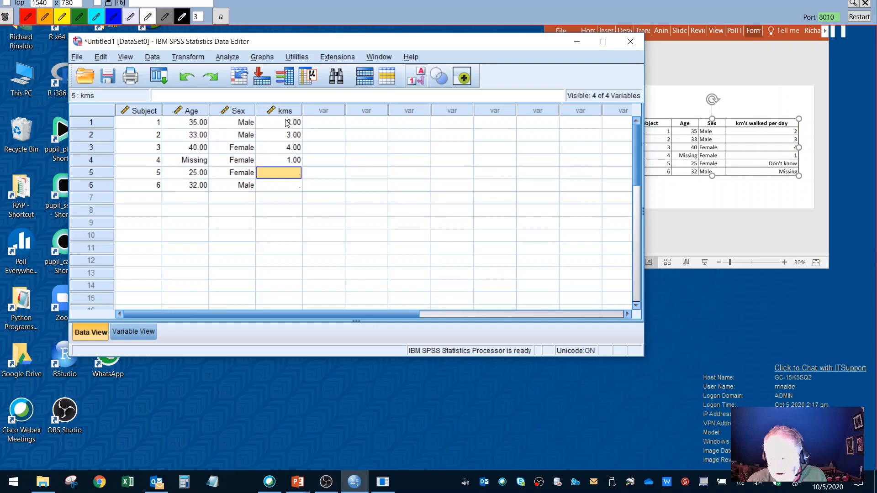
Enter the kms codes -98 for subject 5's "Don't know" and -99 for subject 6's missing answer.
type("-98")
key("Return")
type("-99")
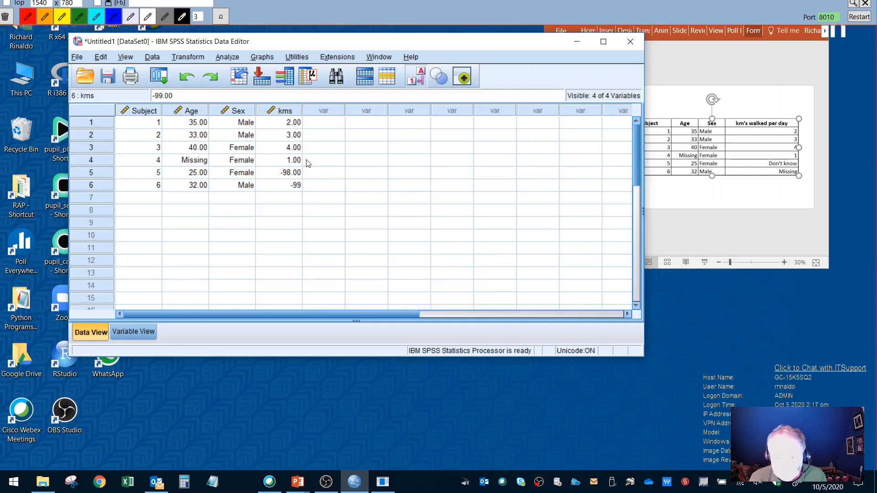
Define the kms value labels -98 = "Don't know" and -99 = "Missing", with both codes declared as missing values.
key("ctrl+t")
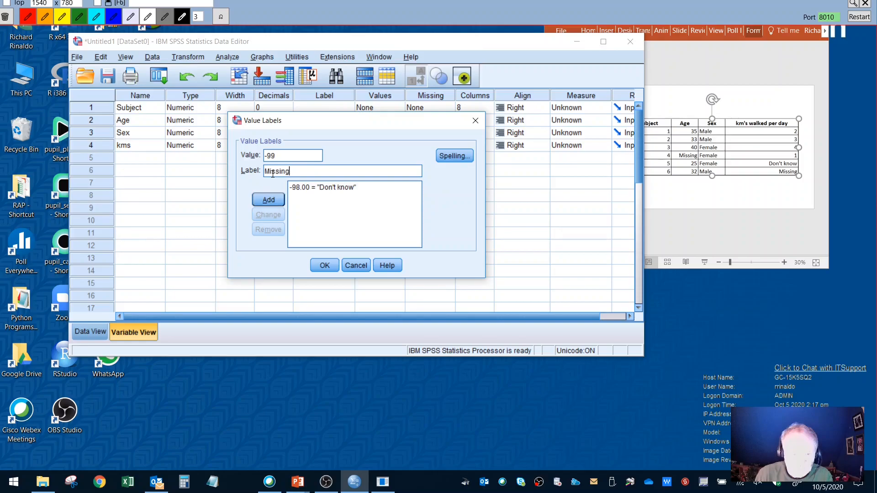
left_click(324, 265)
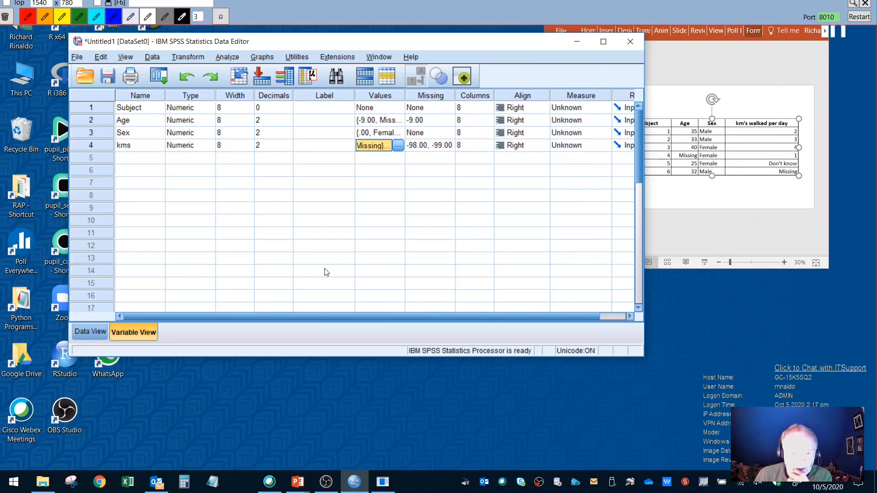
Return to Data View, save the dataset as "Datam for Intro Video.sav", and dismiss the IBM feedback request.
key("ctrl+t")
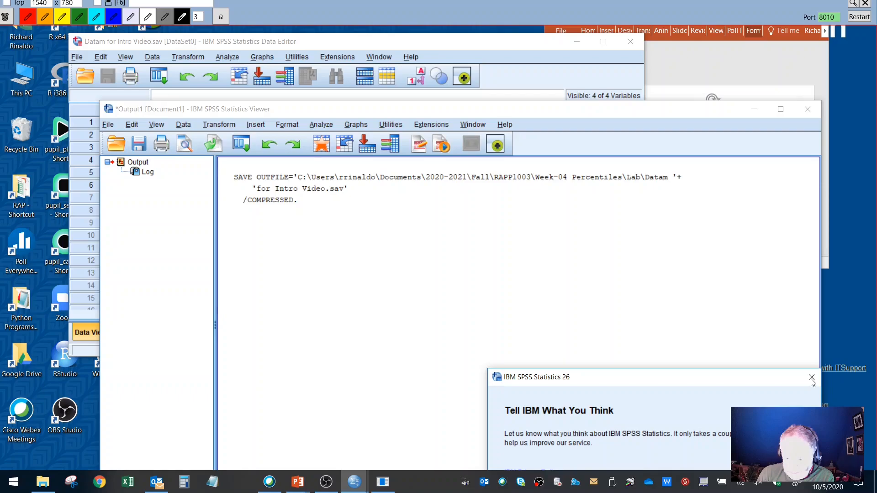
left_click(812, 379)
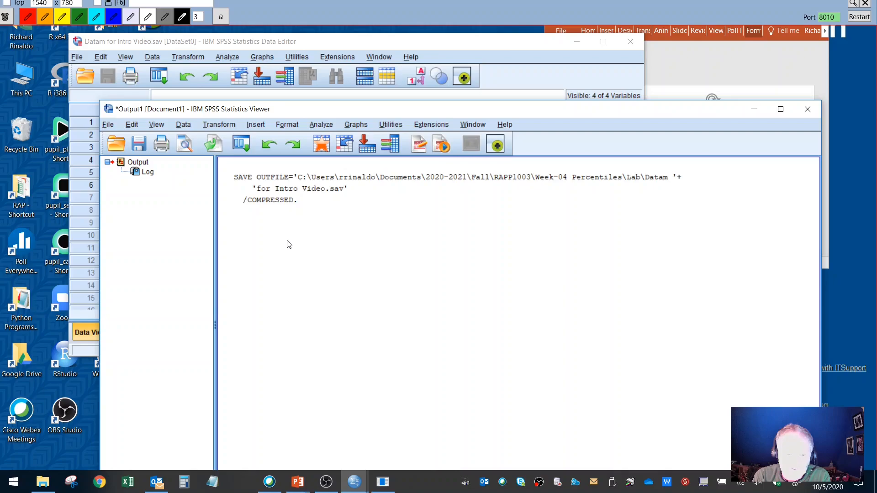
Run Descriptives on Age and kms, and reposition the output window to bring the statistics table into full view.
left_click(246, 190)
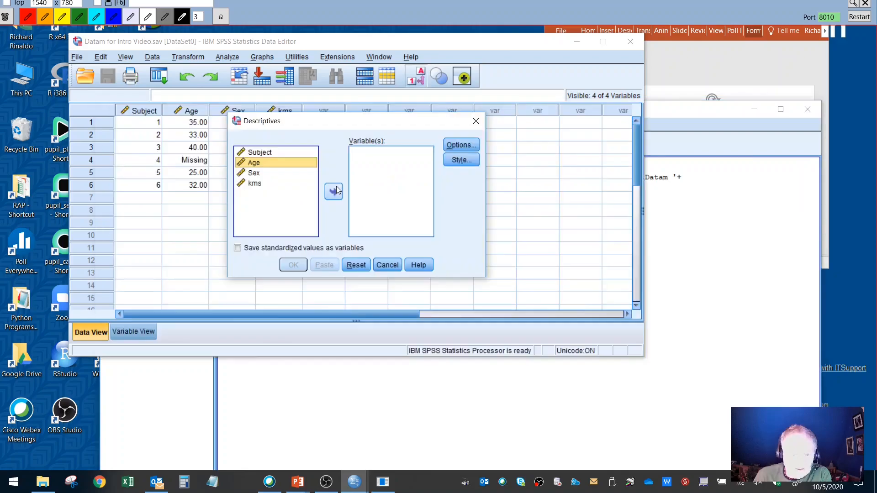
double_click(254, 163)
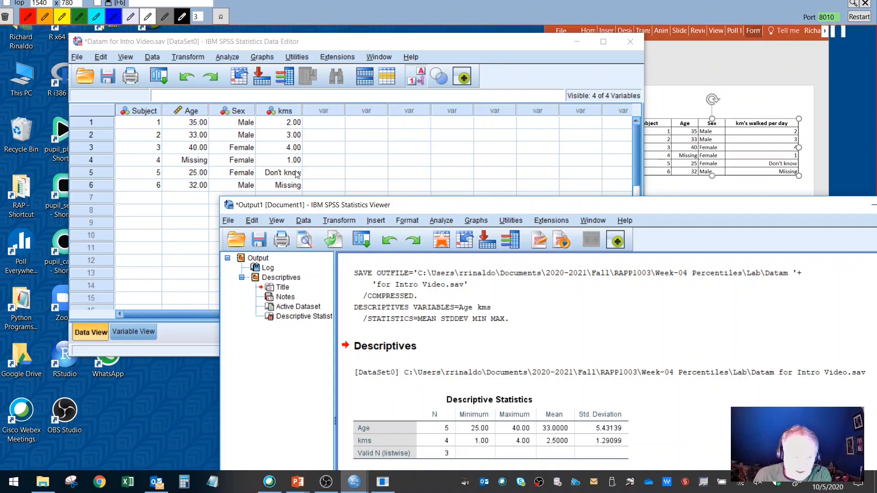
left_click_drag(386, 205, 289, 59)
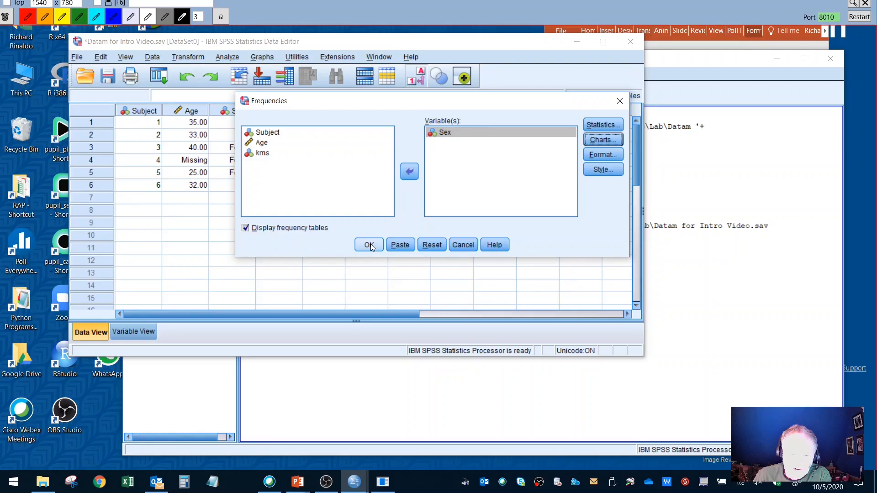
Run Frequencies on the Sex variable with a frequency table and a bar chart.
left_click(369, 245)
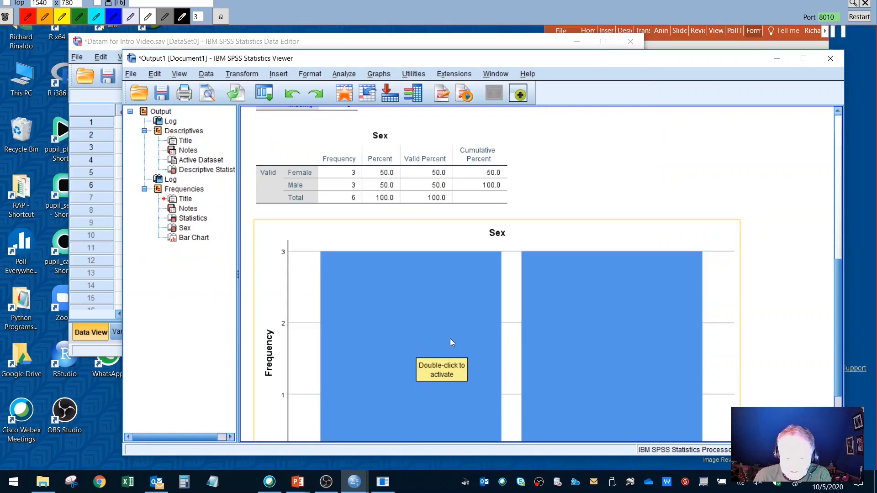